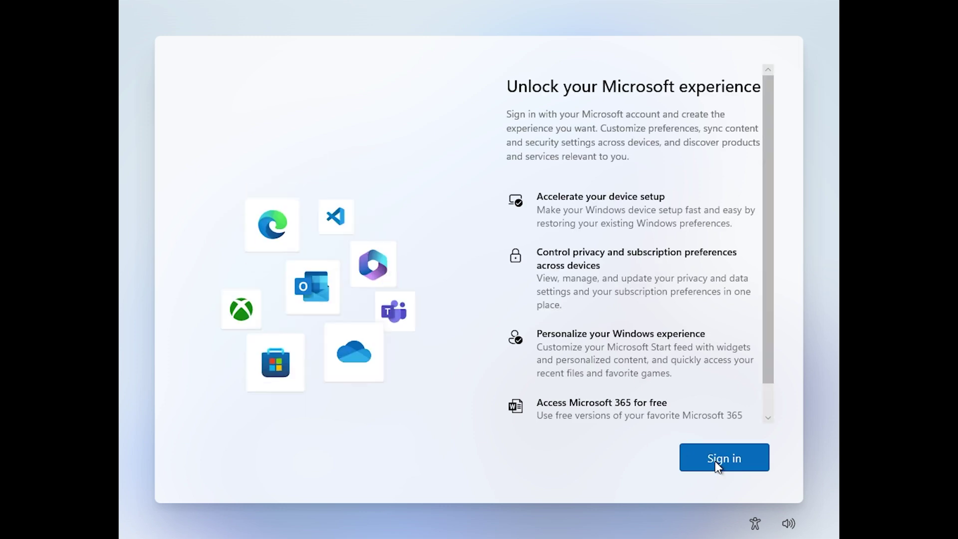
Step: Choose Sign in with a Microsoft account, then restart setup back to the country or region page
left_click(717, 465)
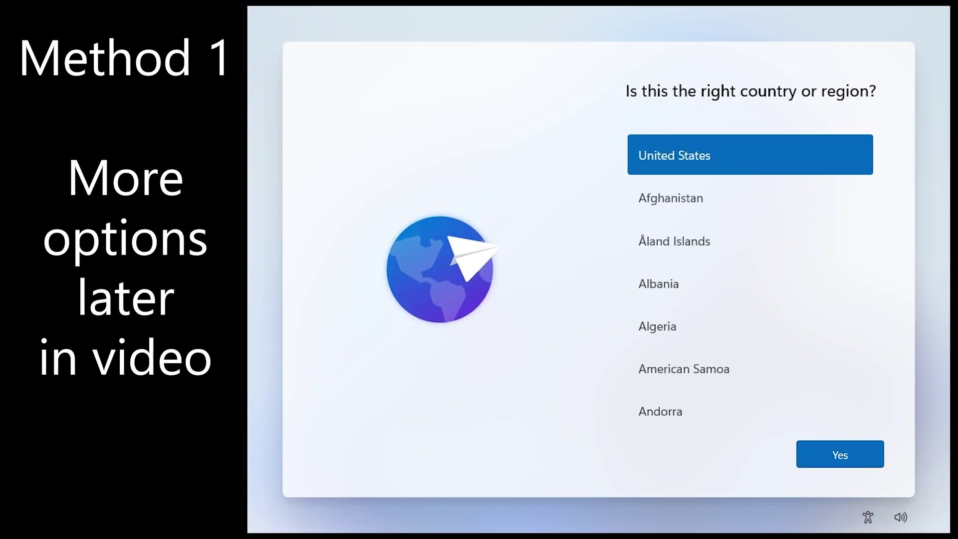
Step: Confirm United States and the US keyboard, then skip the second layout and device naming
left_click(812, 449)
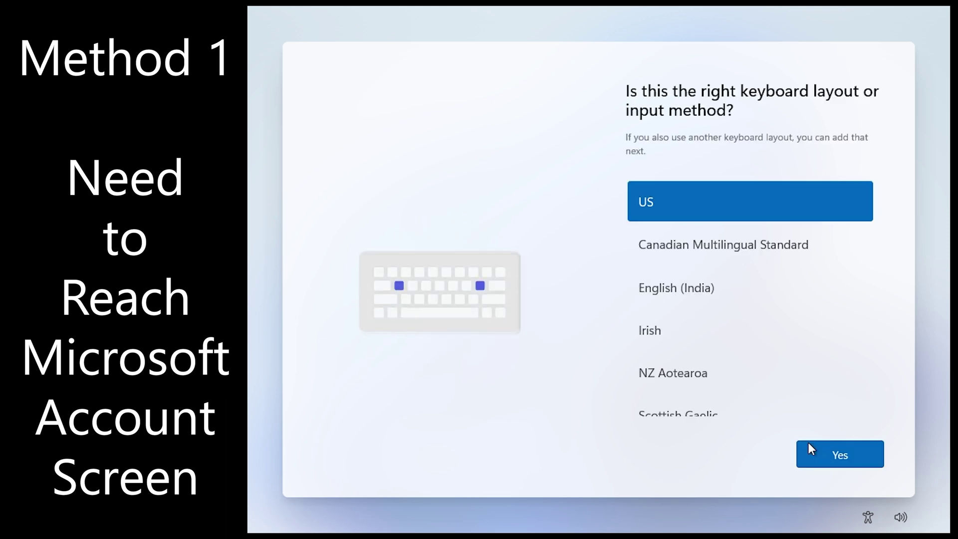
left_click(817, 448)
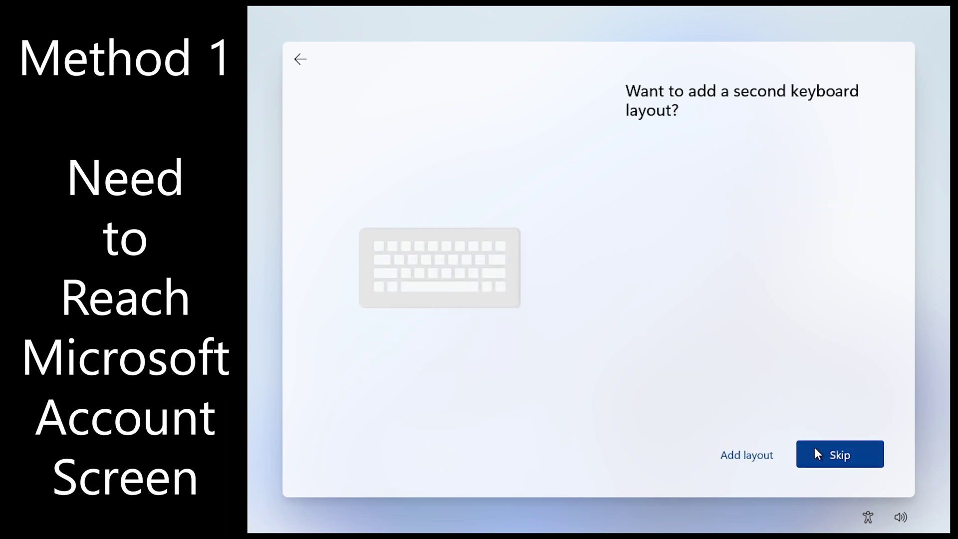
left_click(815, 447)
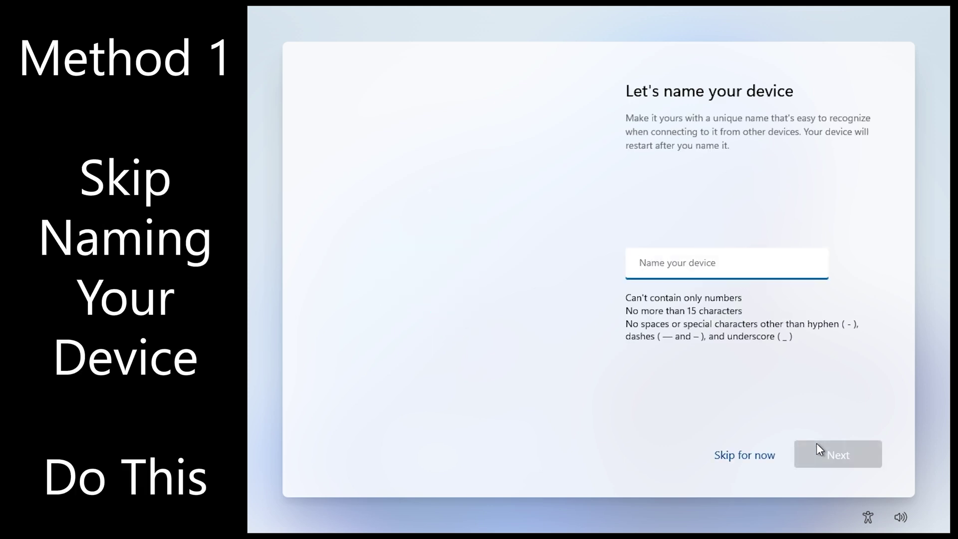
left_click(767, 460)
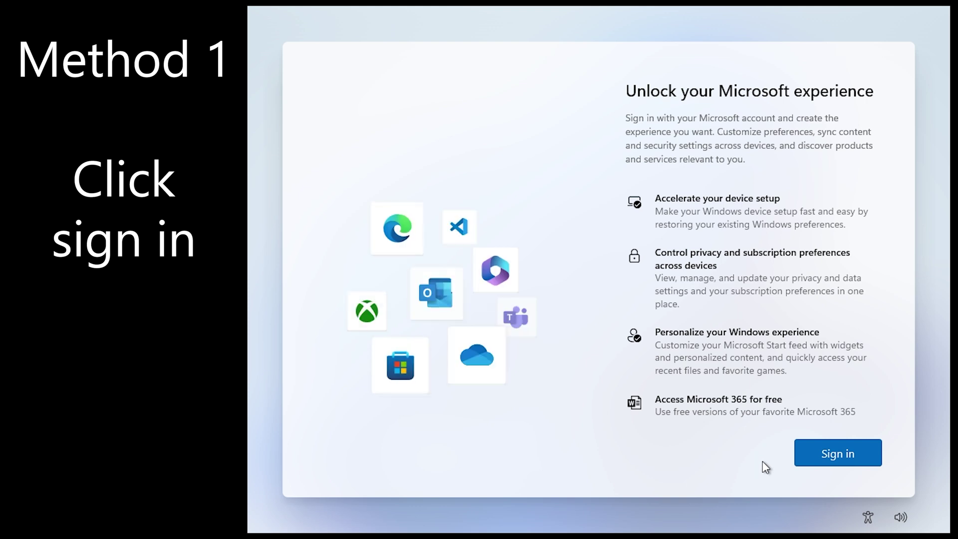
Step: Start Microsoft sign-in, enter the dummy email 'no' and submit it
left_click(823, 452)
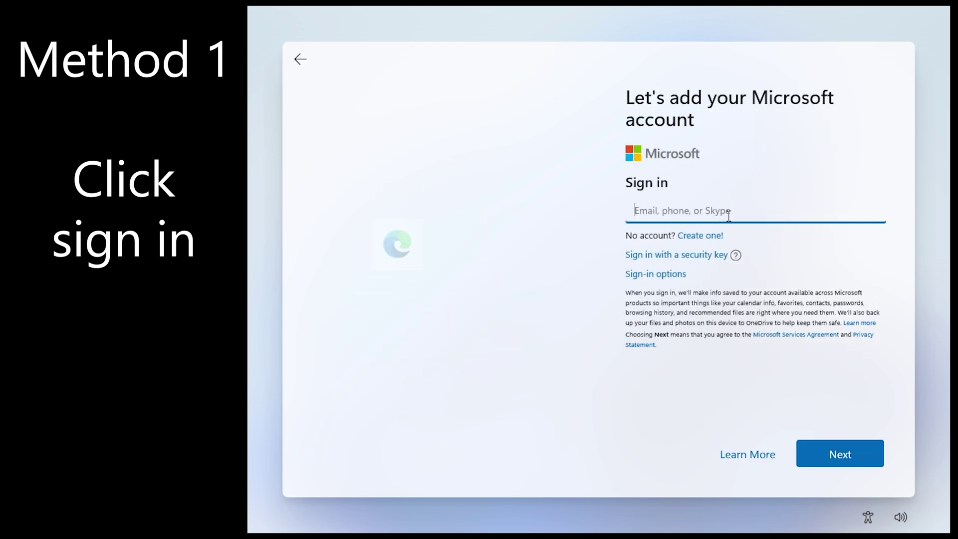
left_click(727, 212)
type("no@thankyou.com")
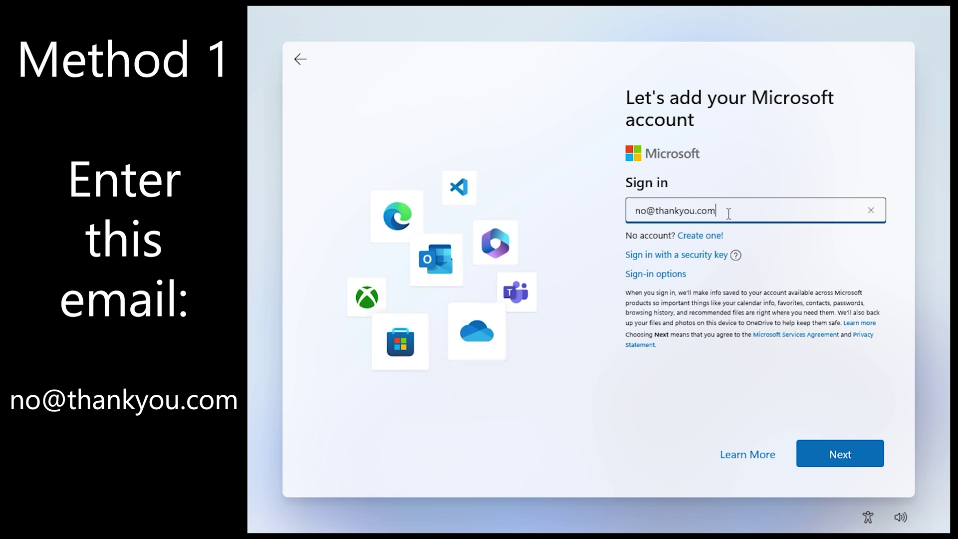
left_click(843, 452)
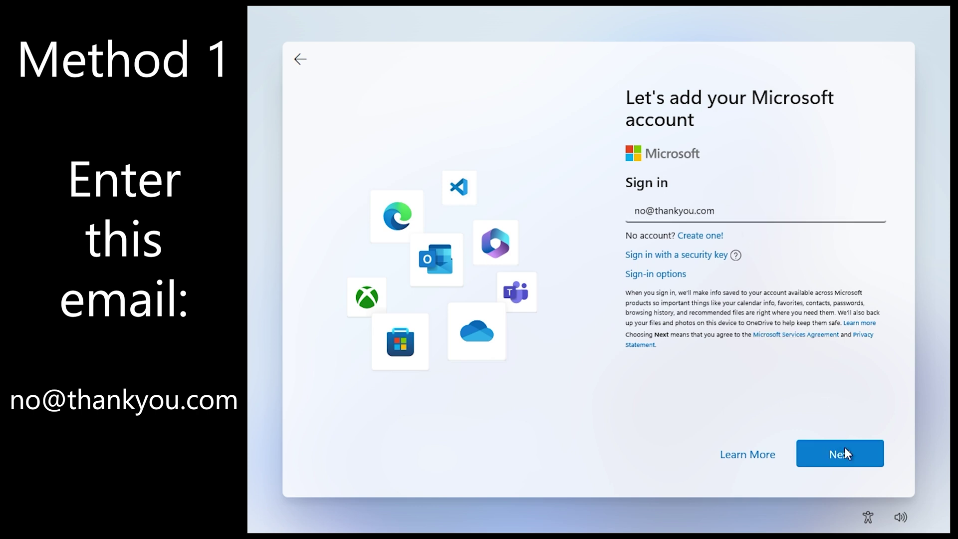
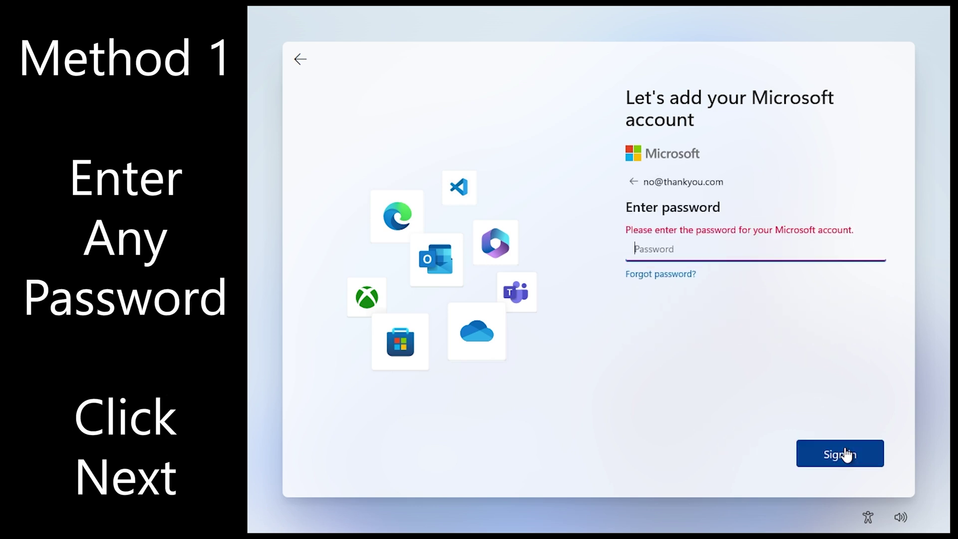
Step: Enter an arbitrary placeholder password for the blocked Microsoft account on the password step
type("123456")
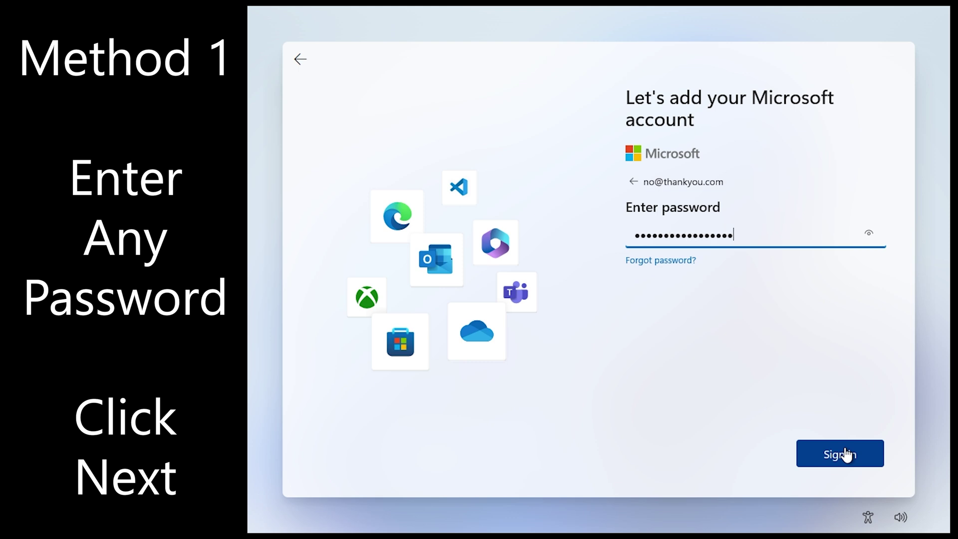
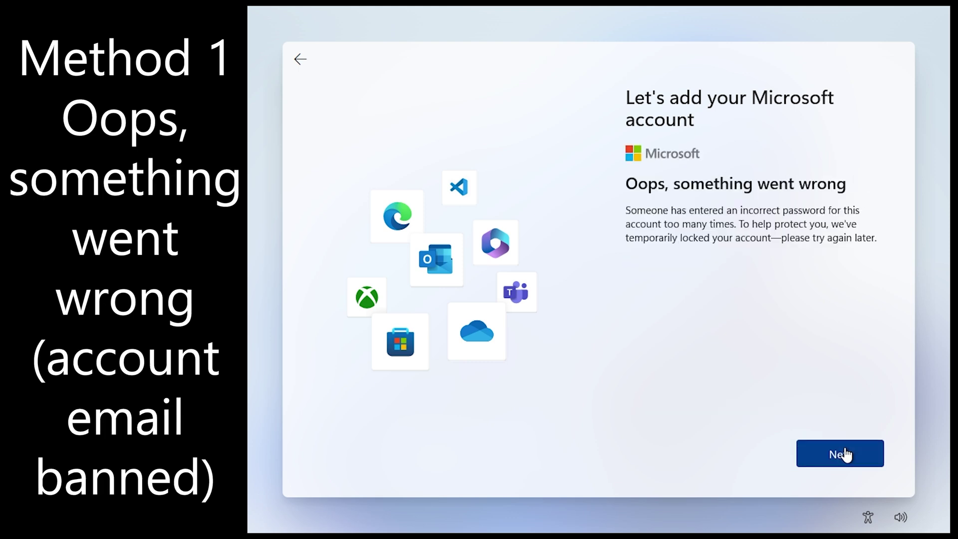
Step: Get past the locked-account error and create the local account User with a password
left_click(844, 454)
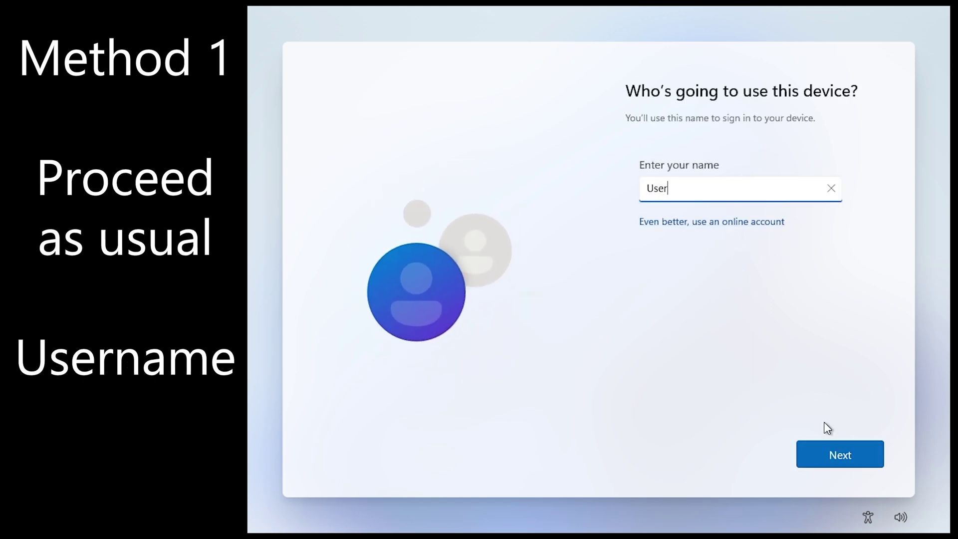
left_click(831, 452)
left_click(831, 451)
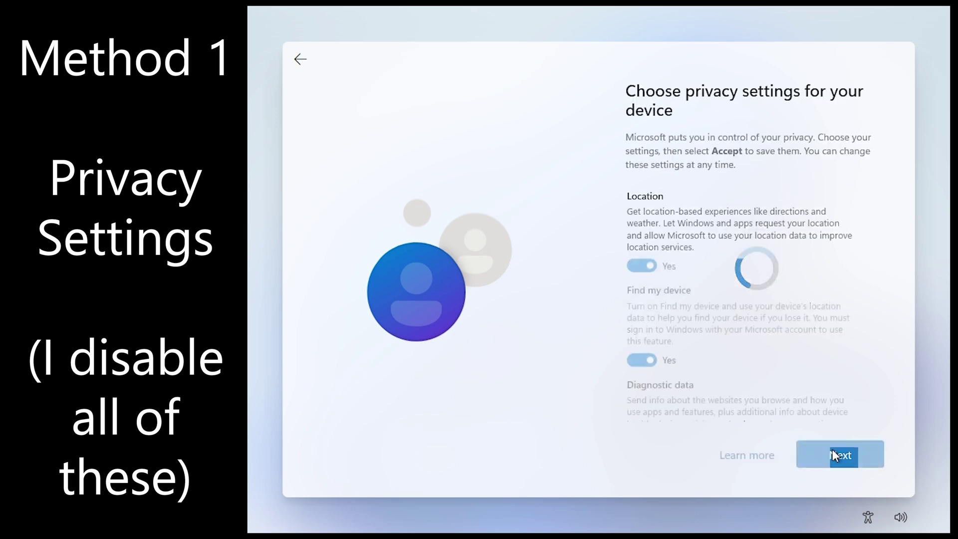
Step: Turn off location, Find my device, optional diagnostics, inking, tailored experiences and advertising ID, then accept
left_click(643, 266)
left_click(650, 349)
scroll(651, 348, "down", 3)
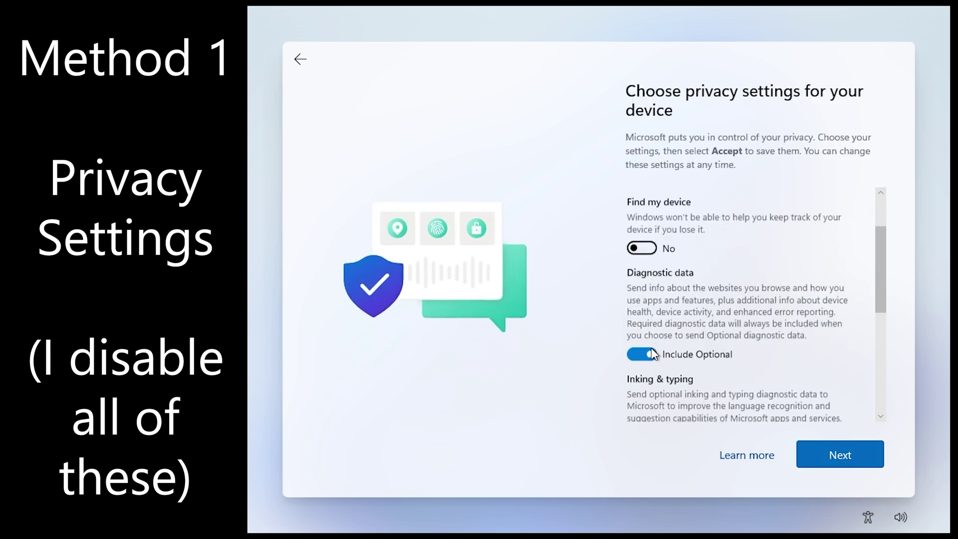
left_click(646, 326)
left_click(648, 409)
scroll(685, 361, "down", 3)
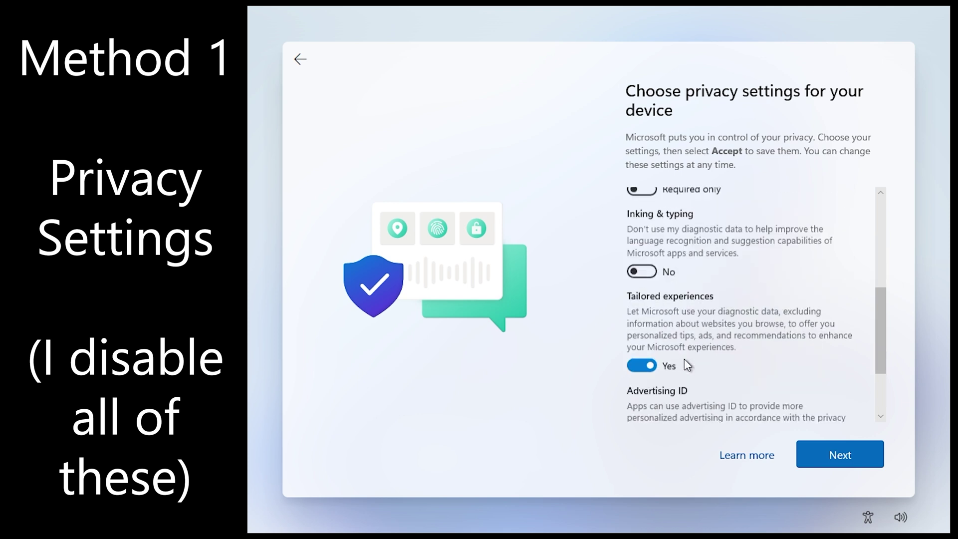
left_click(646, 363)
scroll(645, 354, "down", 3)
left_click(642, 348)
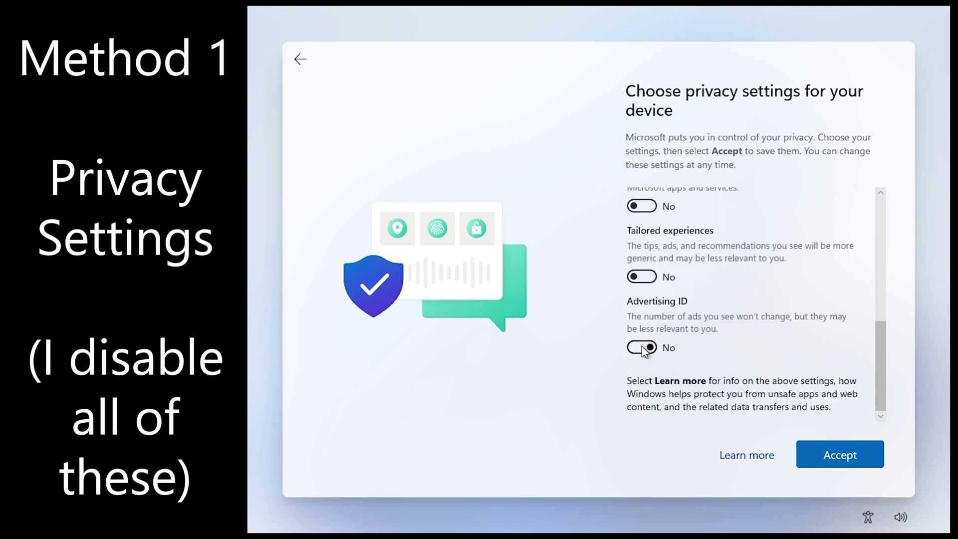
left_click(870, 457)
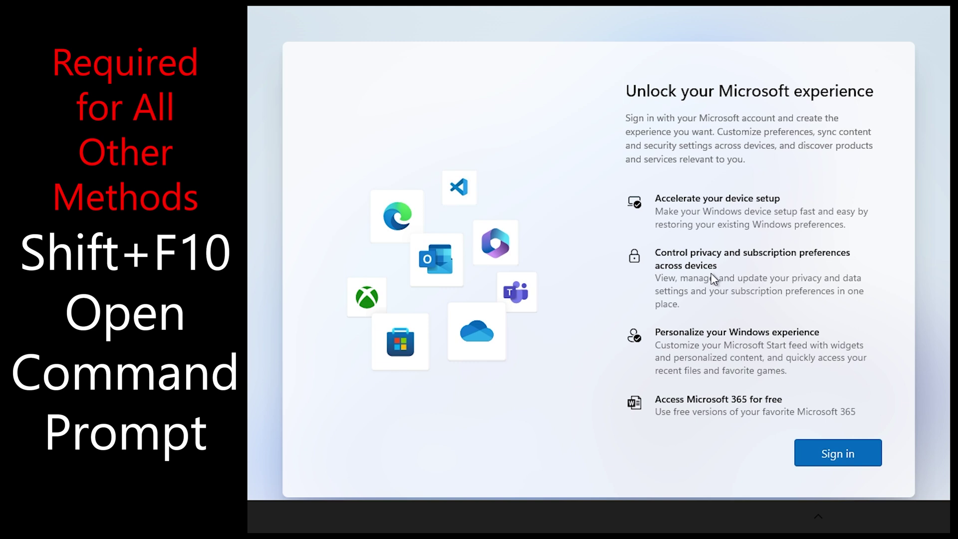
Step: Open an administrator console over setup and autocomplete oobe\BypassNRO.cmd at the prompt
key("shift+F10")
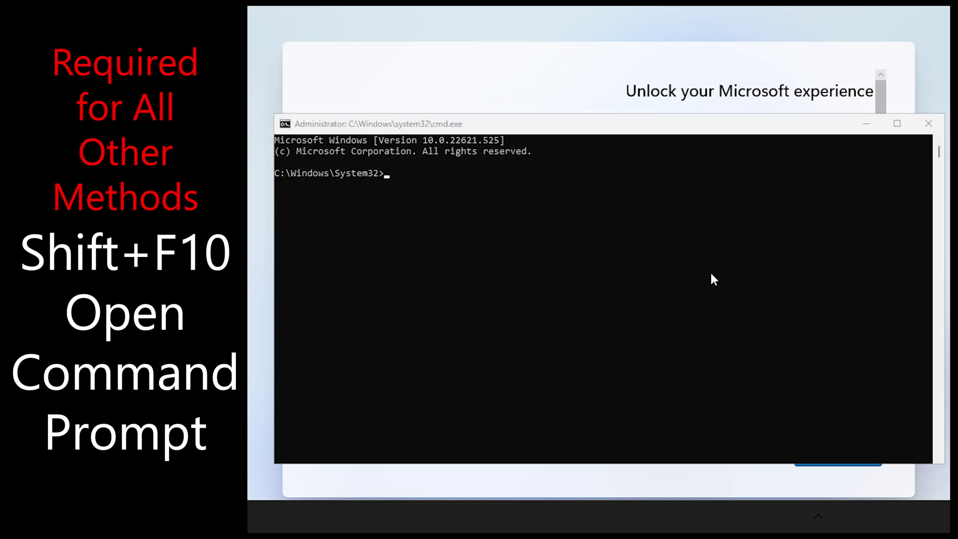
left_click(711, 274)
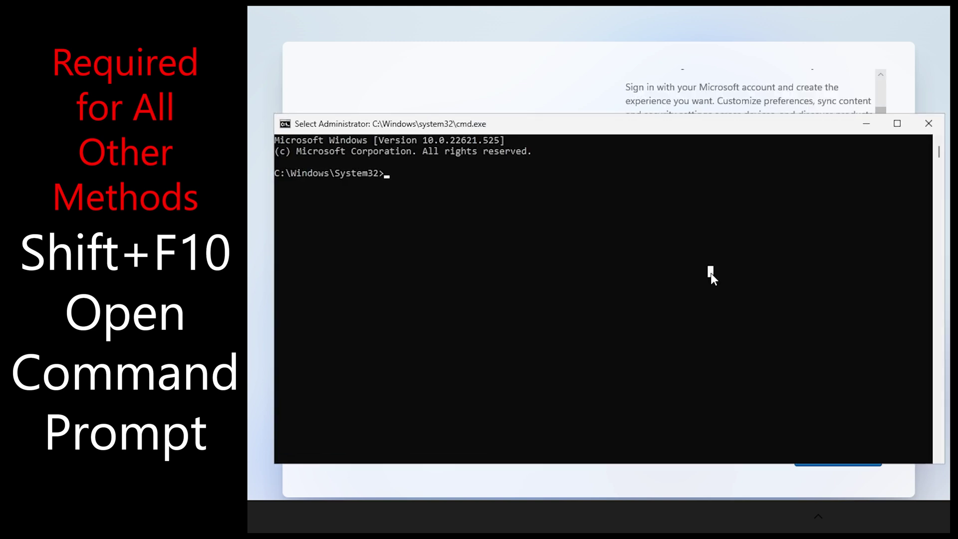
type("oobe")
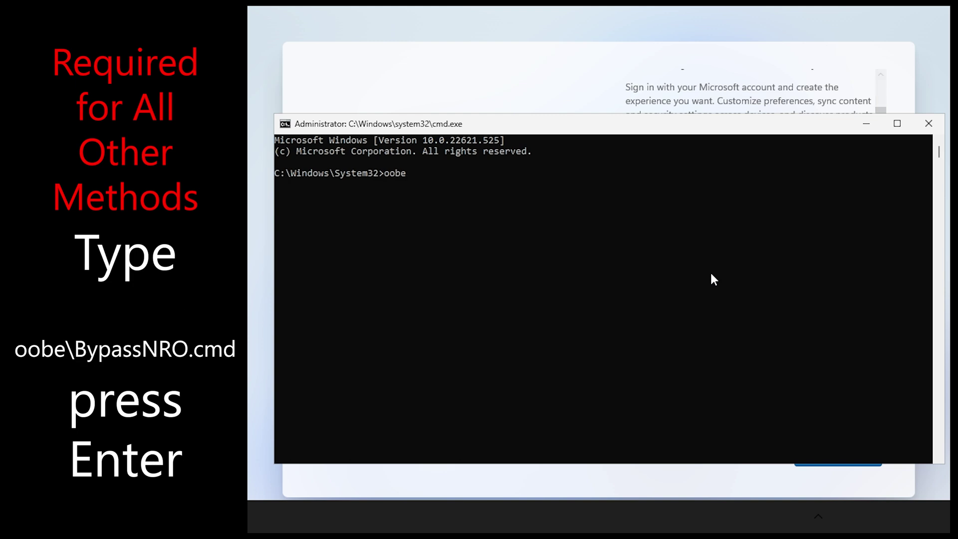
type("\by")
key("Tab")
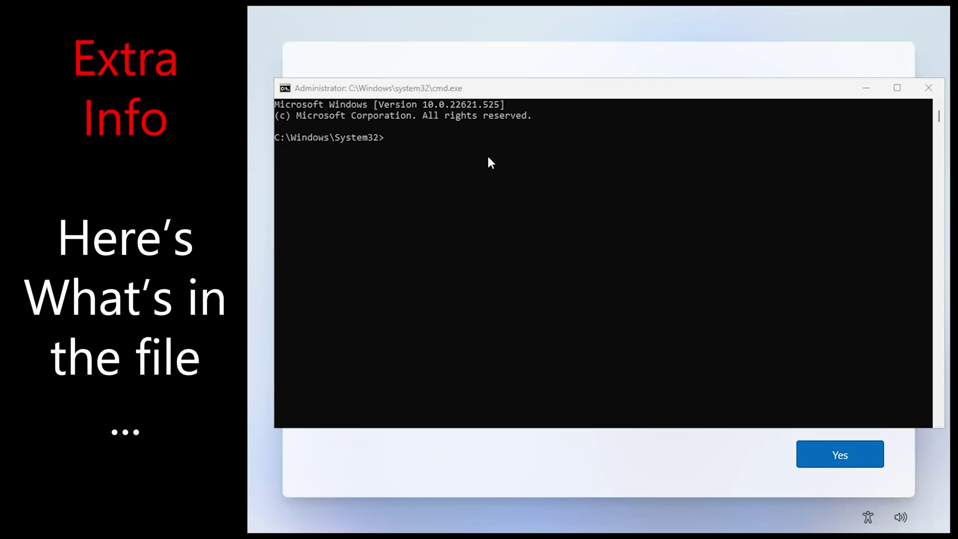
Step: Open oobe\BypassNRO.cmd in Notepad from the console
left_click(488, 156)
type("notepa")
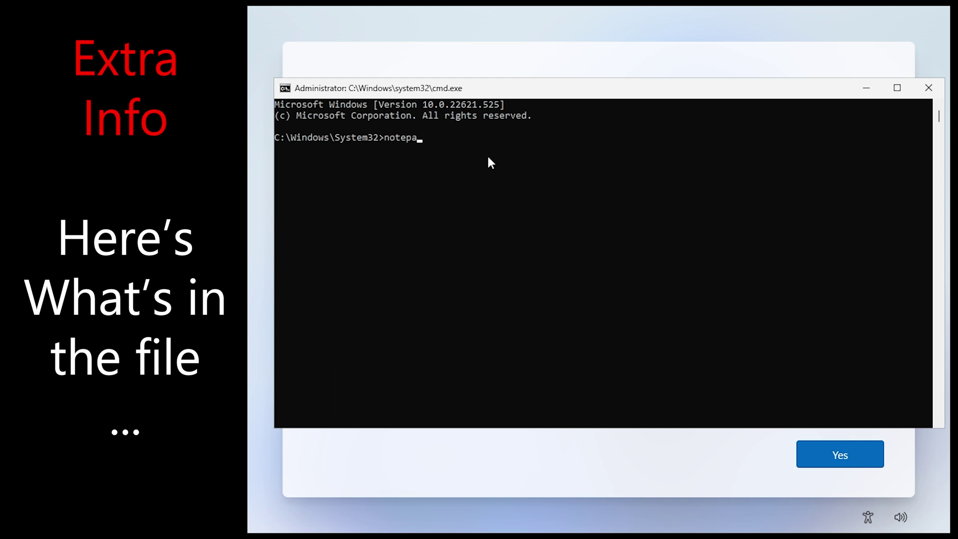
type("d oobe\\BypassNRO.cmd")
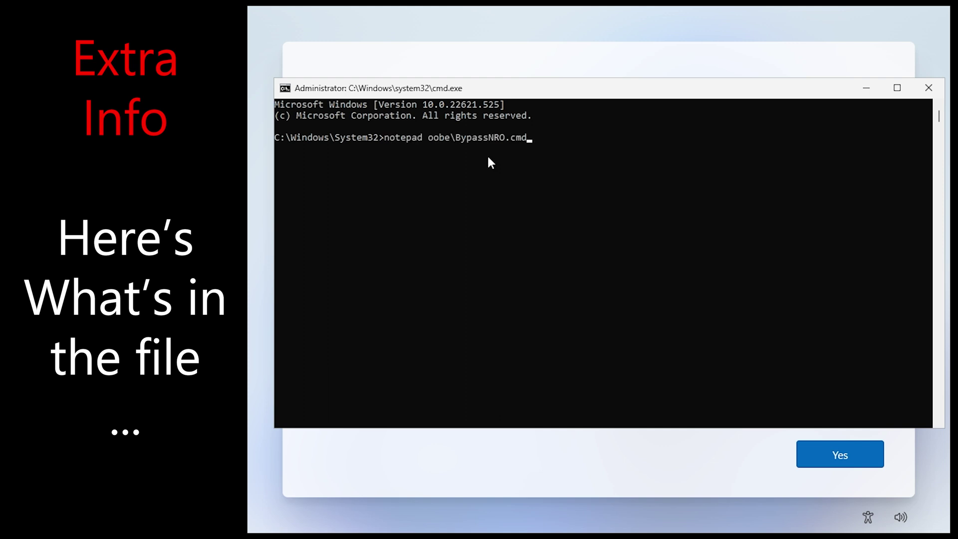
key("Return")
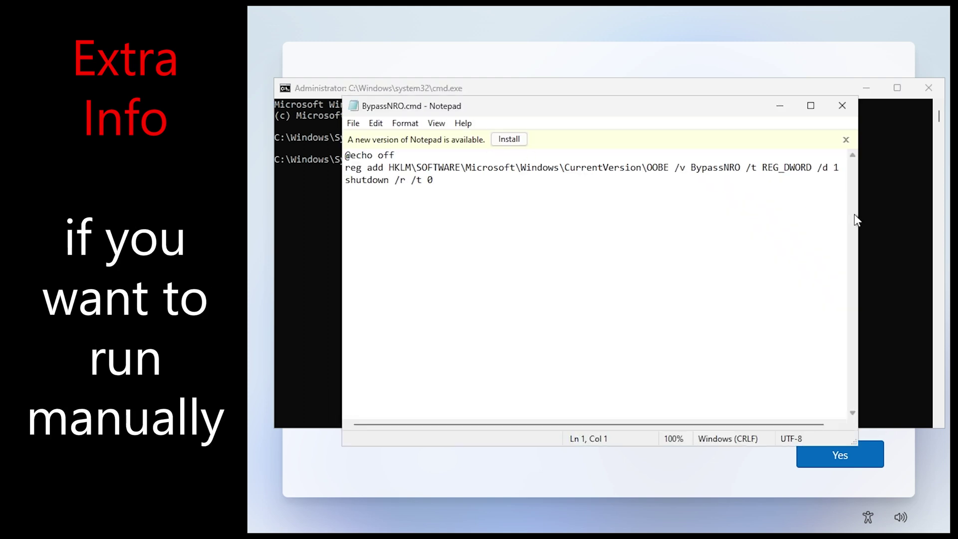
Step: Widen Notepad, highlight the reg add and shutdown lines, then close Notepad and the console
left_click_drag(863, 217, 915, 218)
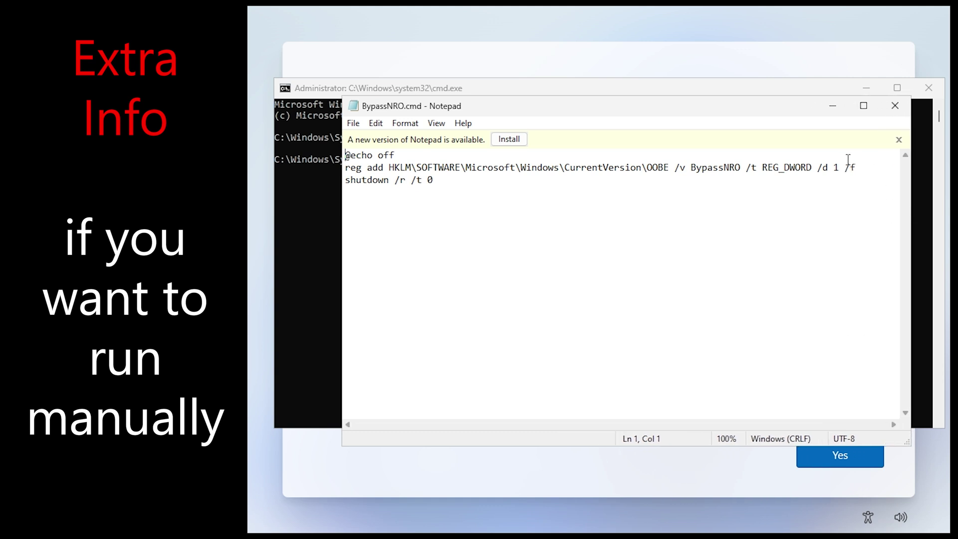
left_click_drag(854, 167, 360, 168)
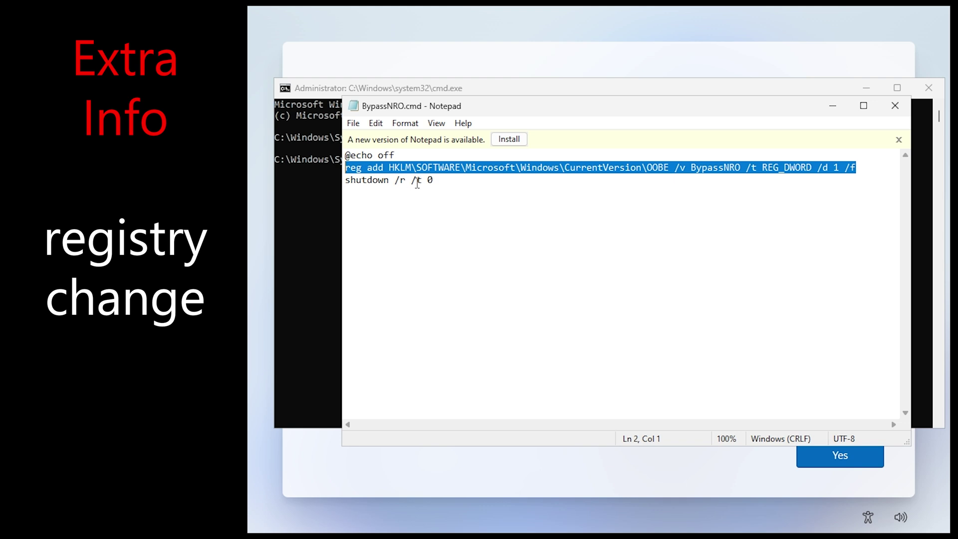
left_click_drag(433, 179, 338, 180)
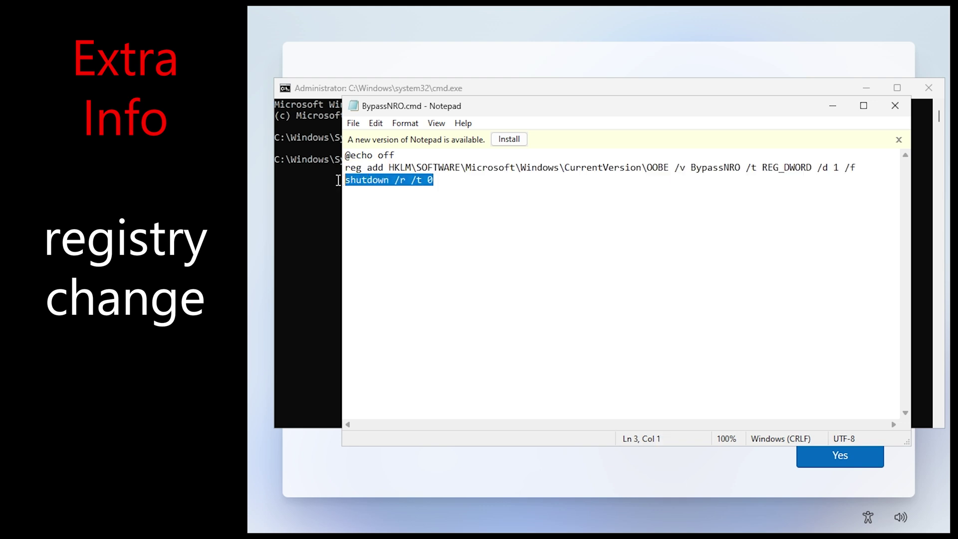
left_click(492, 184)
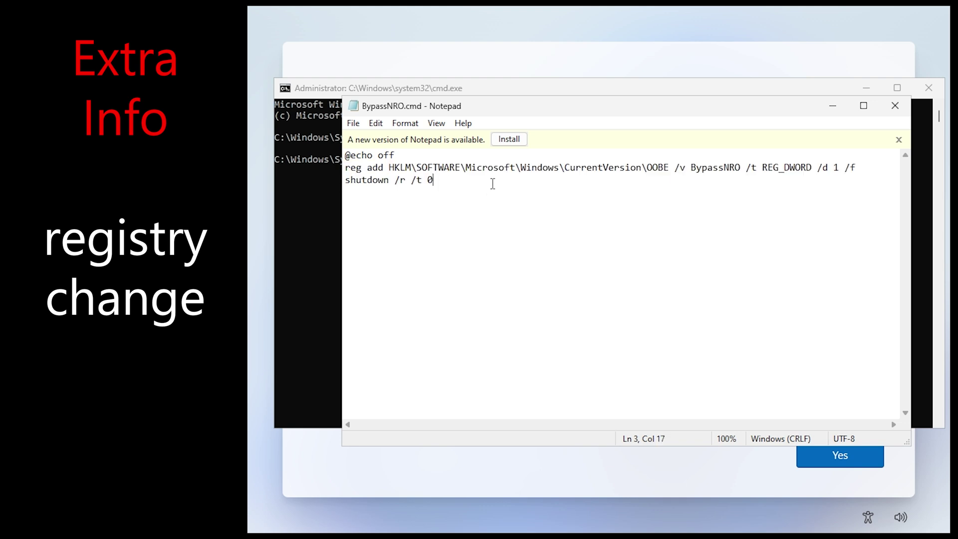
left_click(895, 105)
left_click(928, 88)
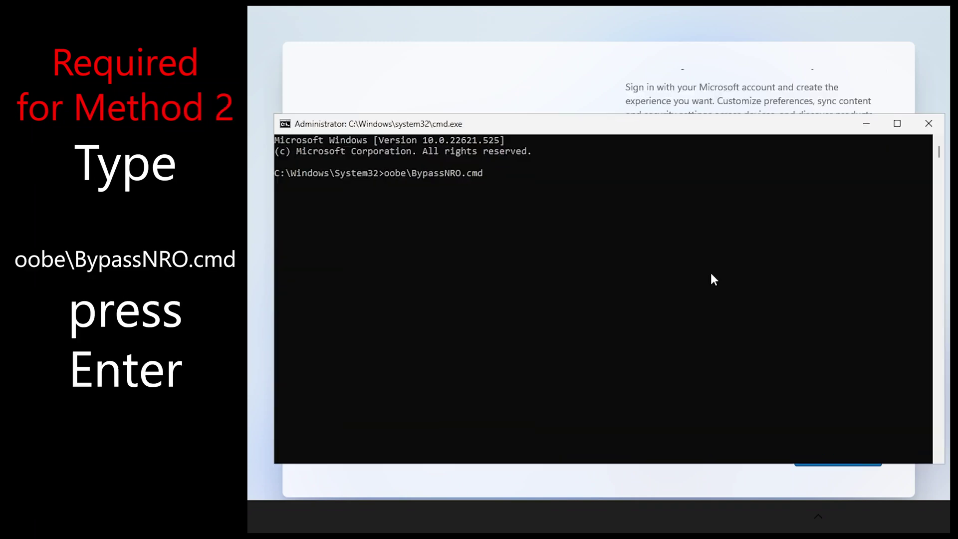
Step: Run BypassNRO to restart setup, keeping the US keyboard layout without a second layout
key("Return")
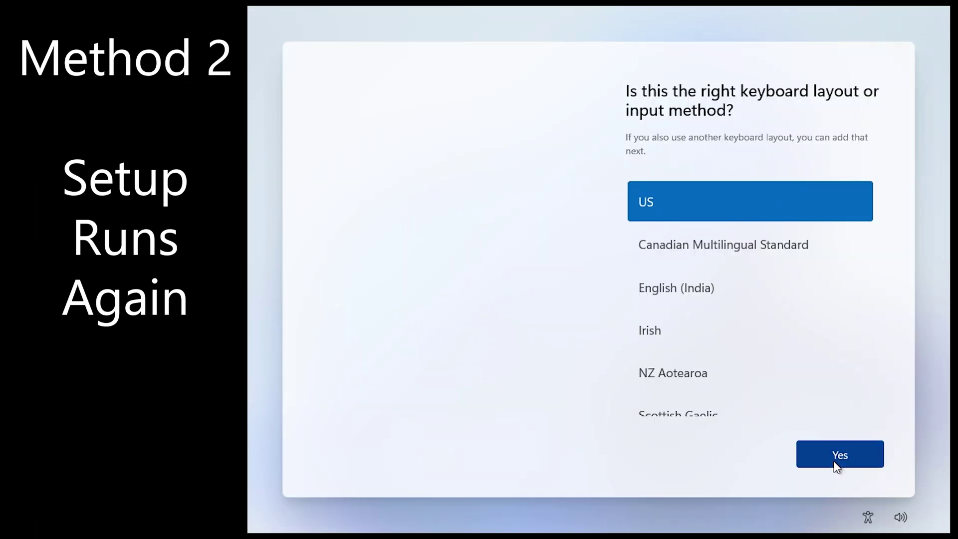
left_click(835, 455)
left_click(836, 454)
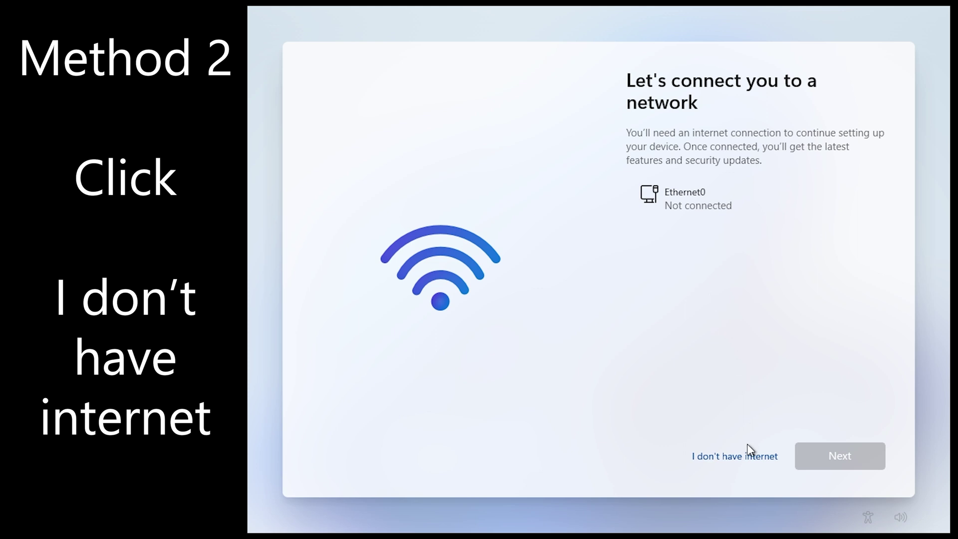
Step: Continue offline with limited setup and create the local account User with a password
left_click(748, 464)
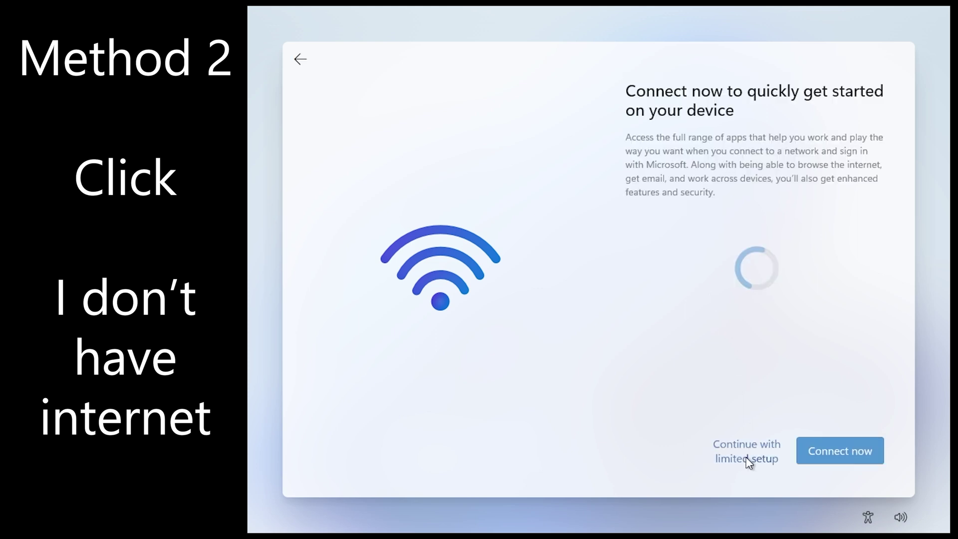
left_click(748, 462)
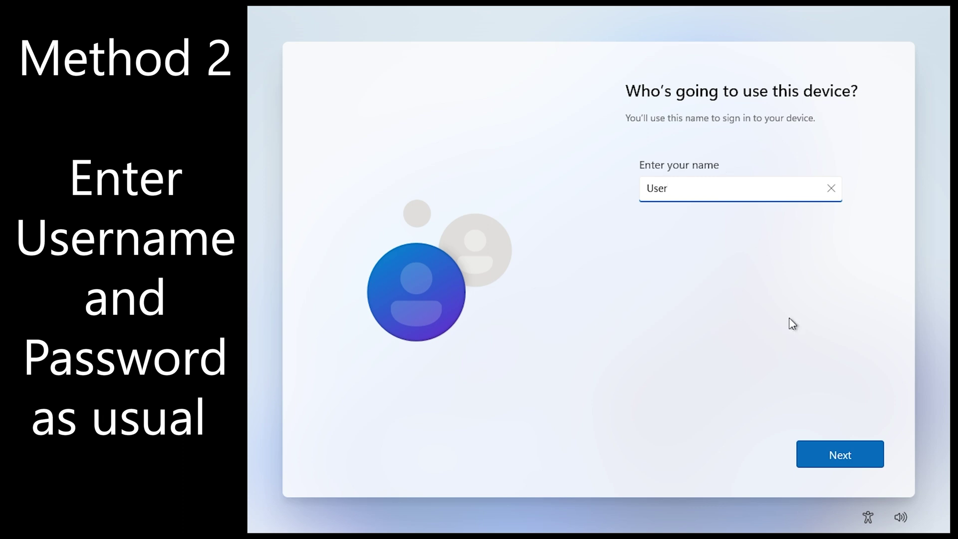
left_click(826, 454)
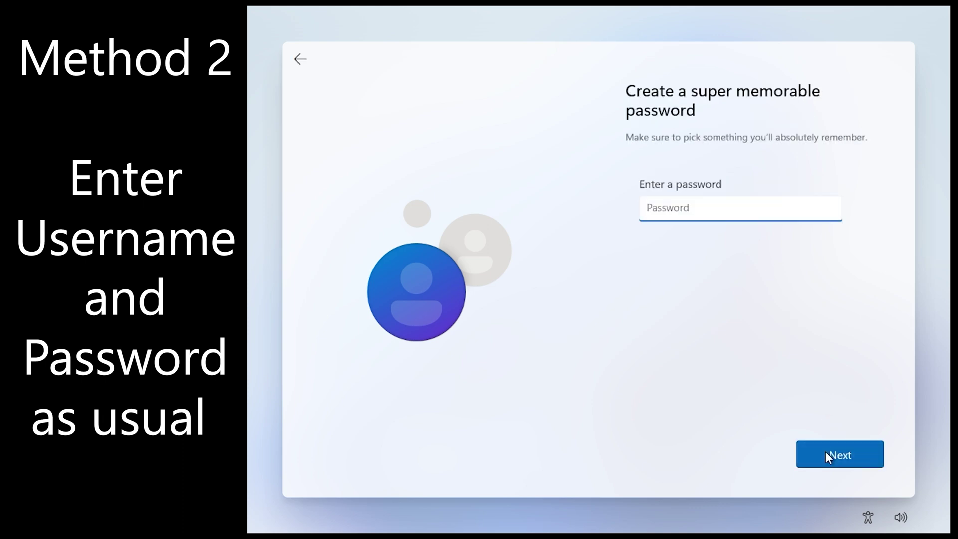
left_click(826, 453)
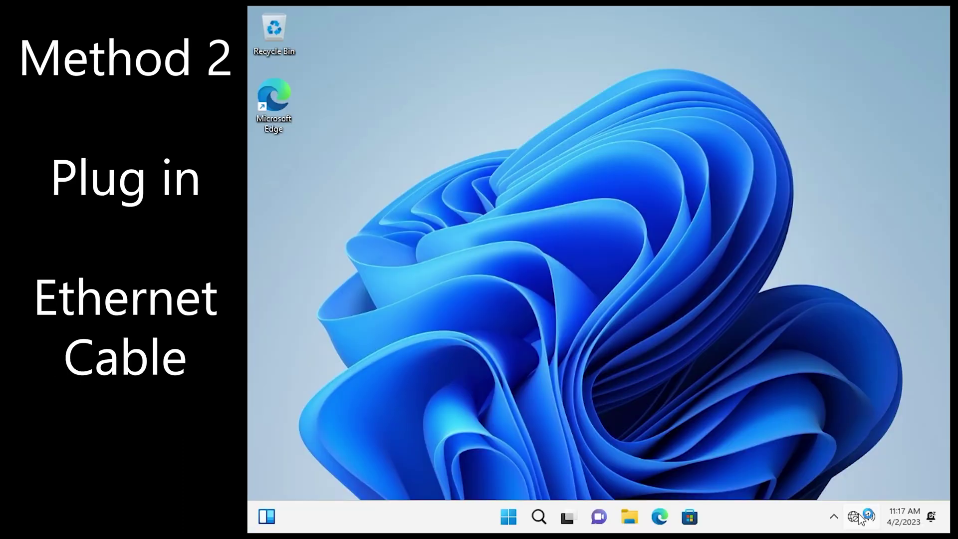
Step: Scroll a YouTube channel's Videos page in Edge to confirm the internet works
mouse_move(859, 521)
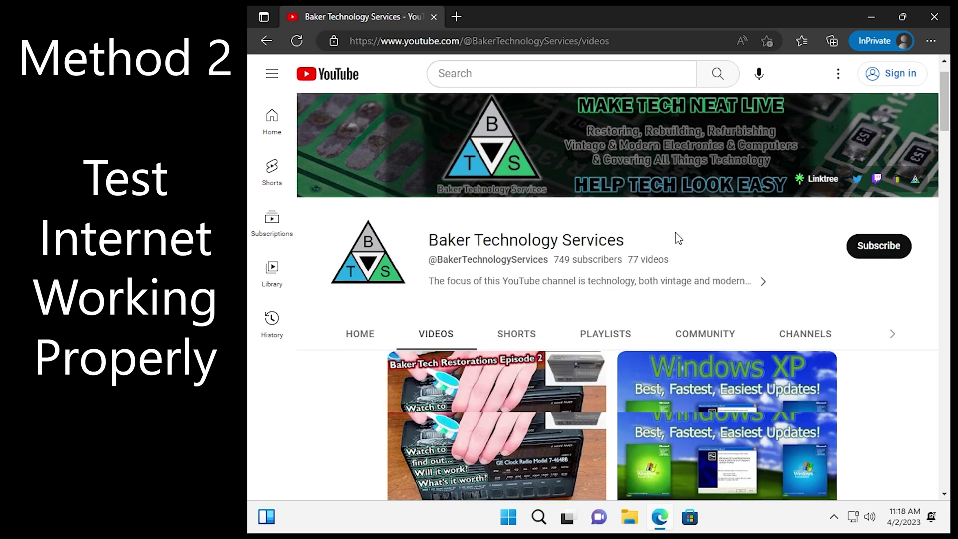
scroll(677, 238, "down", 3)
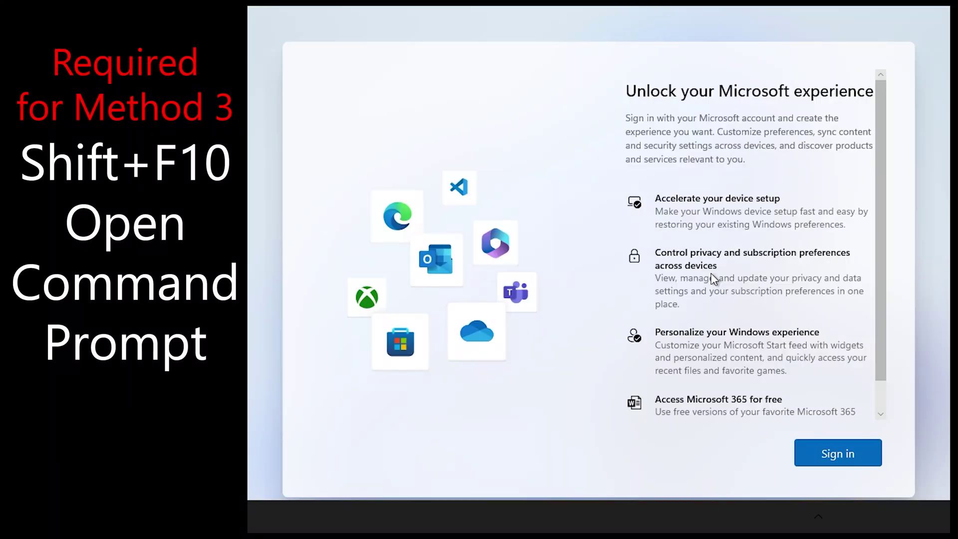
Step: Run oobe\BypassNRO.cmd from an administrator console to restart setup
key("shift+F10")
type("oobe\\BypassNRO.cmd")
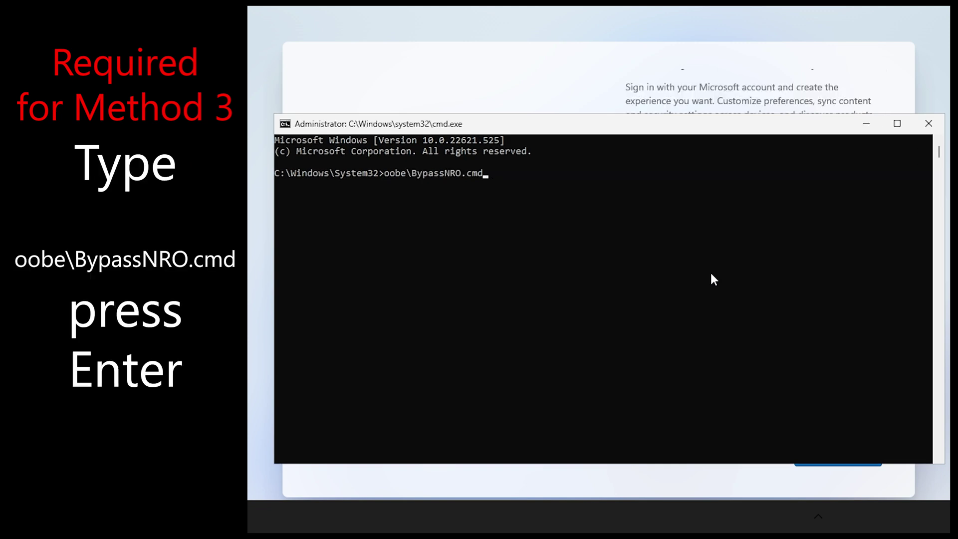
key("Return")
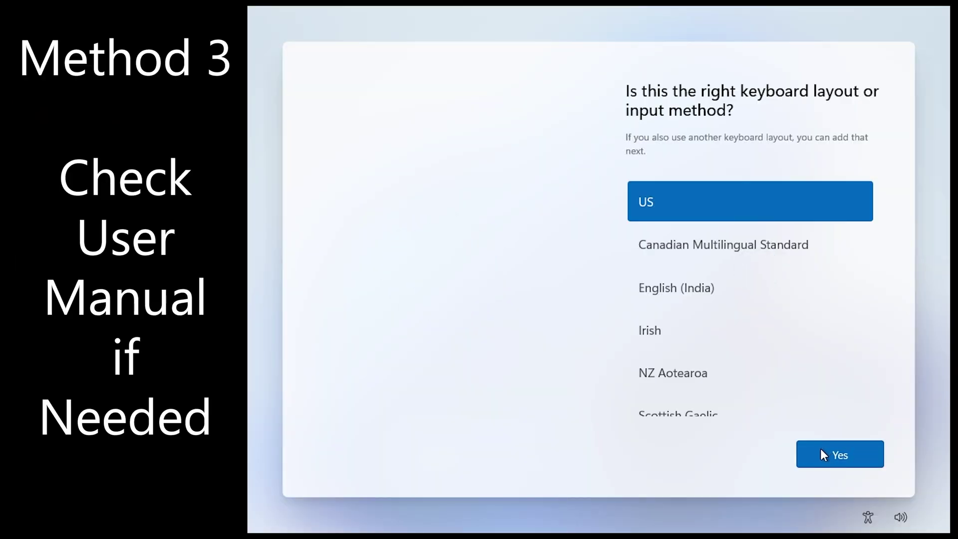
Step: Keep the US keyboard layout, skip a second layout, and continue offline with limited setup
left_click(823, 454)
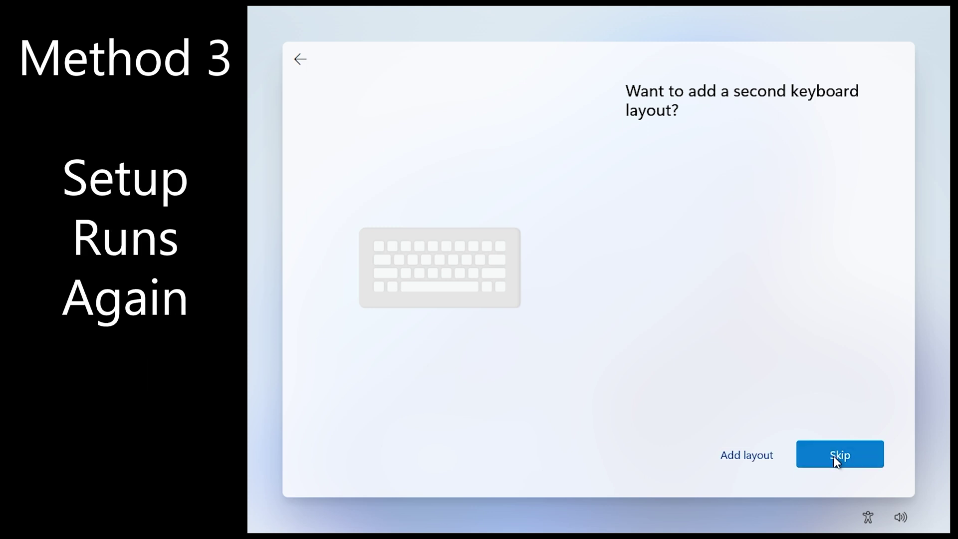
left_click(838, 455)
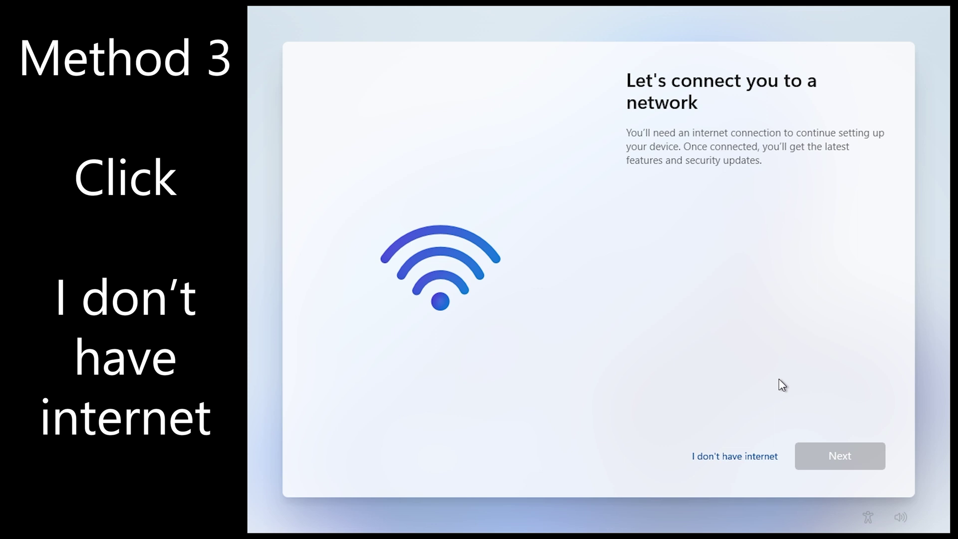
left_click(757, 455)
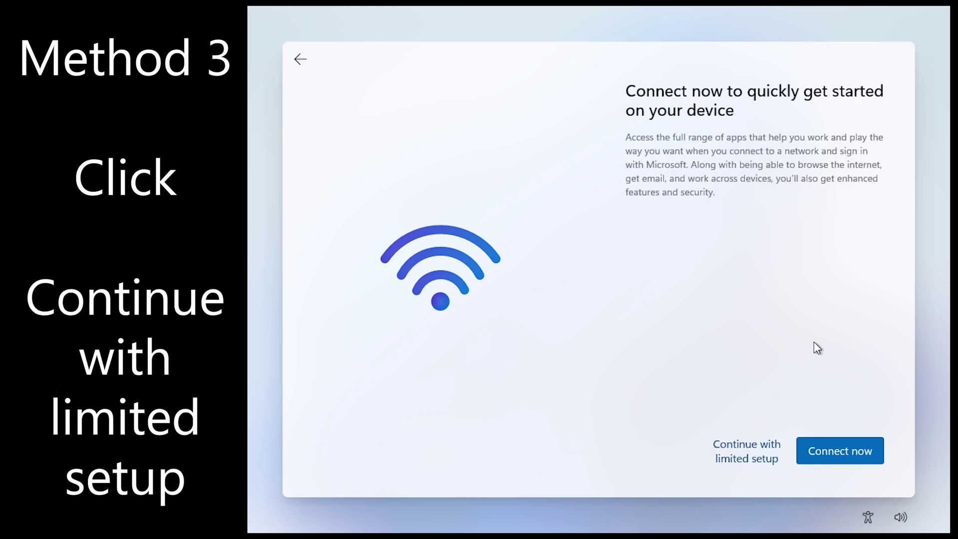
left_click(771, 444)
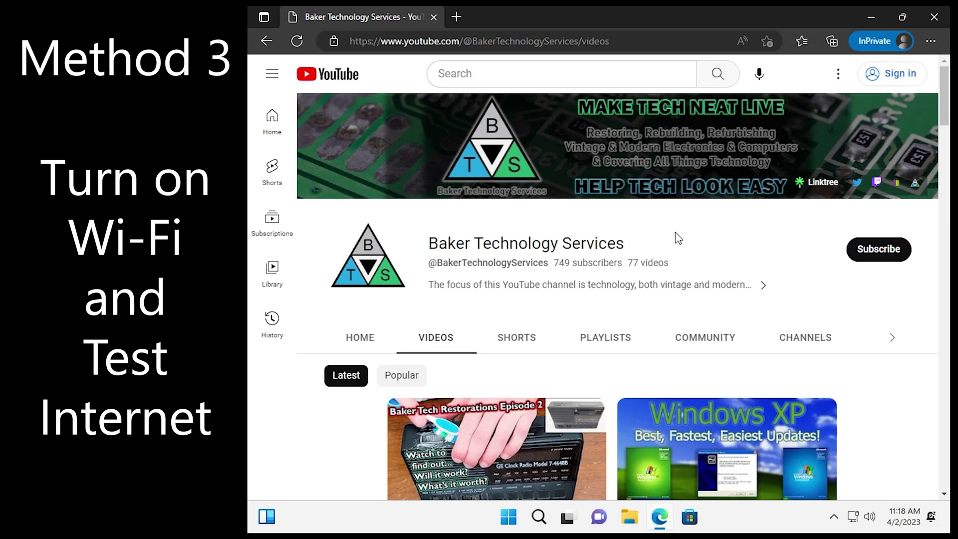
Step: Scroll the YouTube channel page, then close Microsoft Edge
scroll(677, 238, "down", 3)
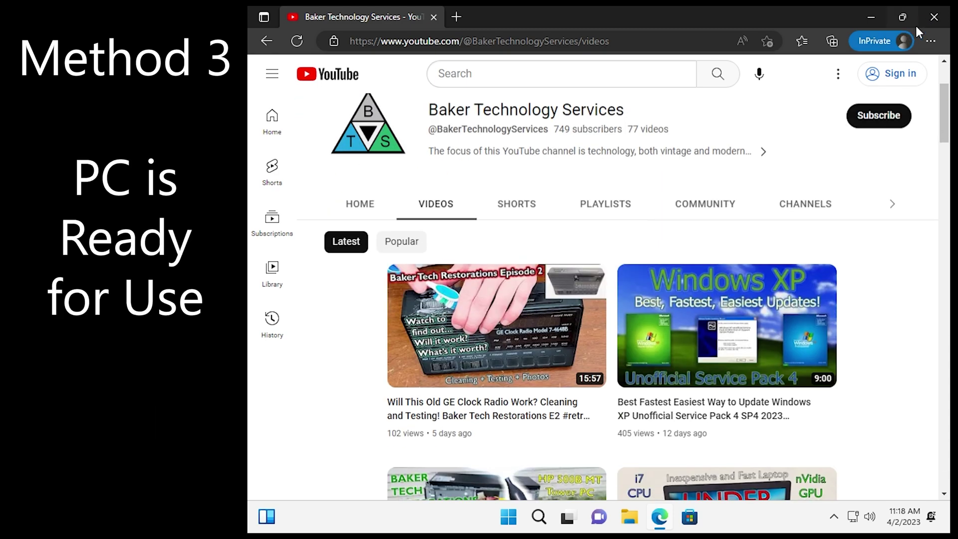
left_click(929, 20)
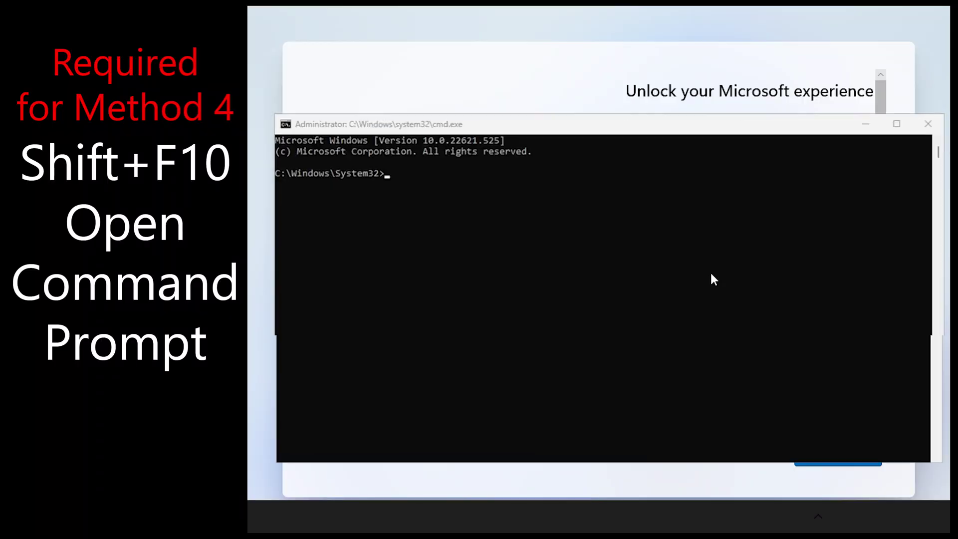
Step: Run oobe\BypassNRO.cmd and skip the second keyboard layout after the restart
type("oobe\\BypassNRO.cmd")
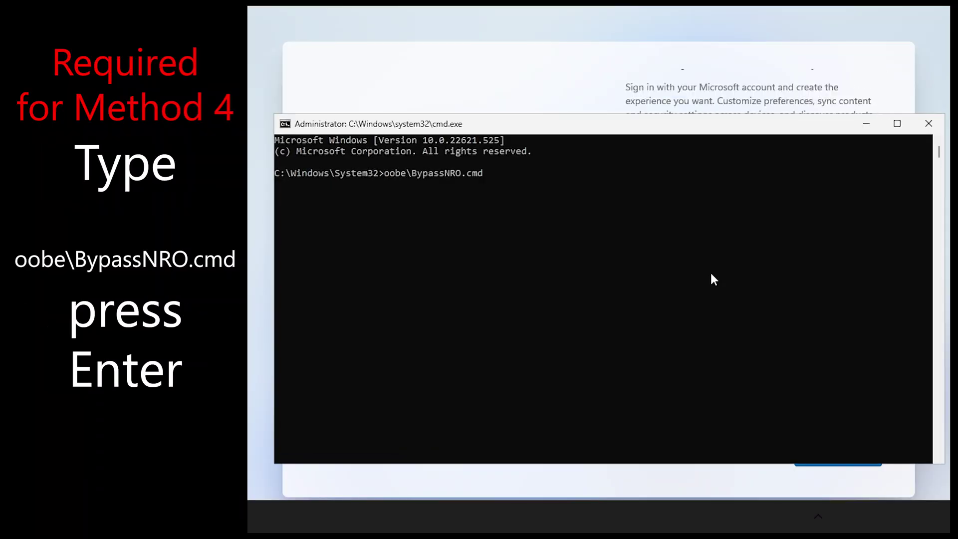
key("Return")
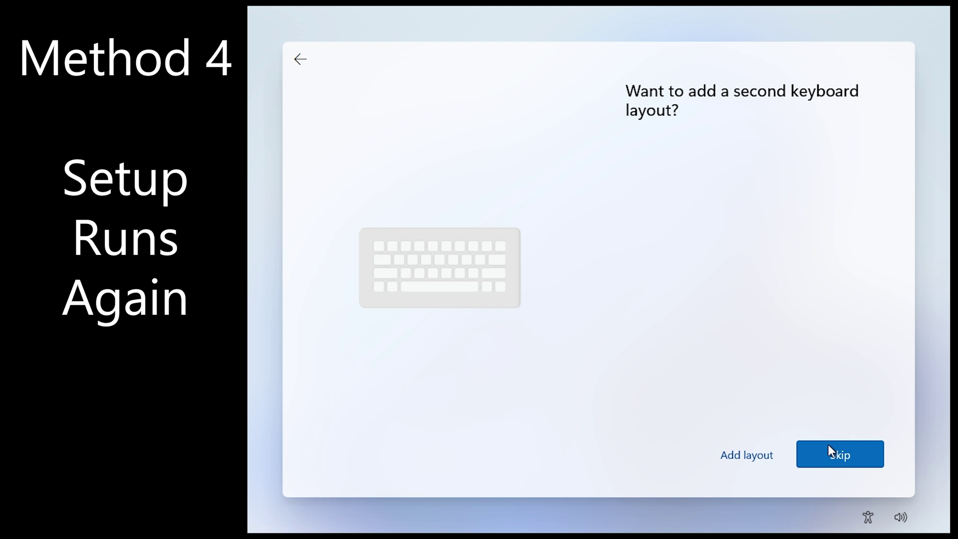
left_click(828, 445)
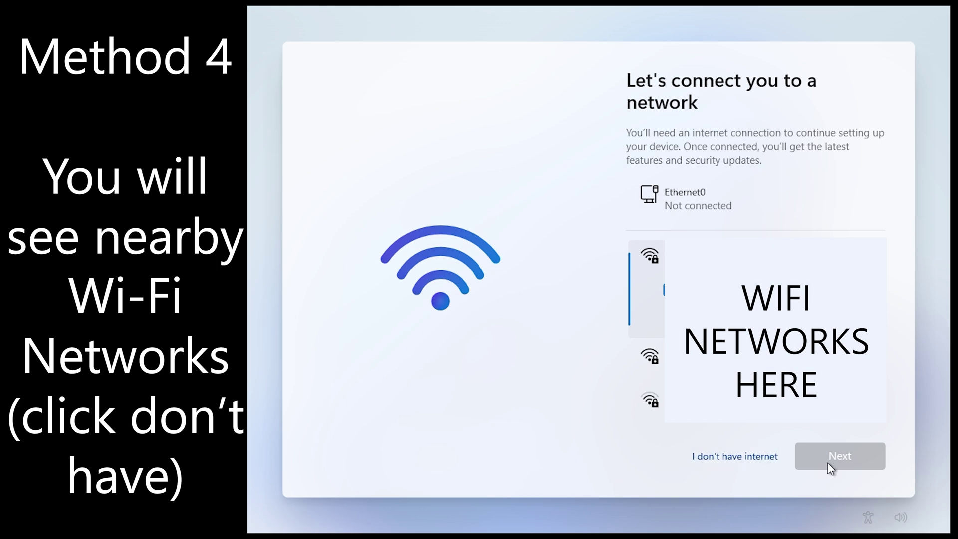
Step: Continue offline with limited setup, then show the available Wi-Fi networks
left_click(770, 456)
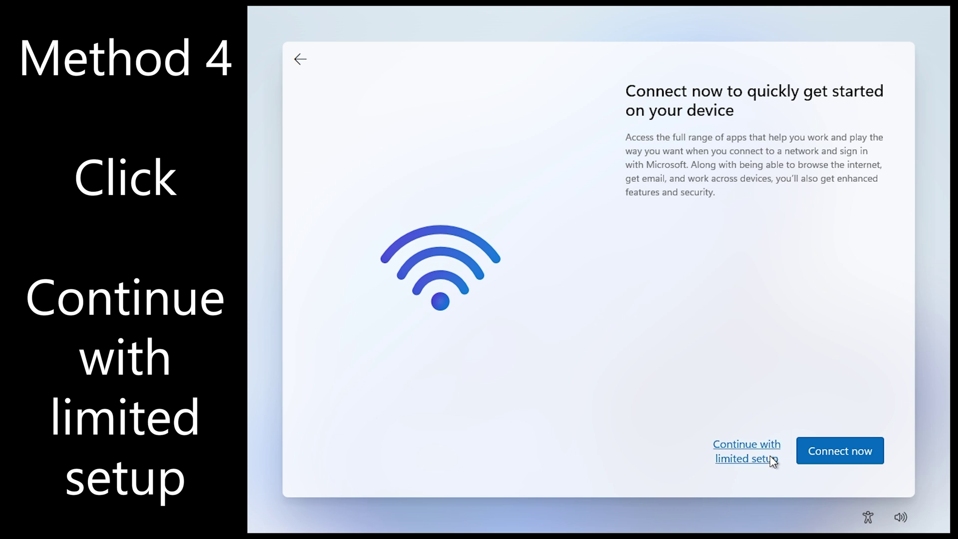
left_click(772, 459)
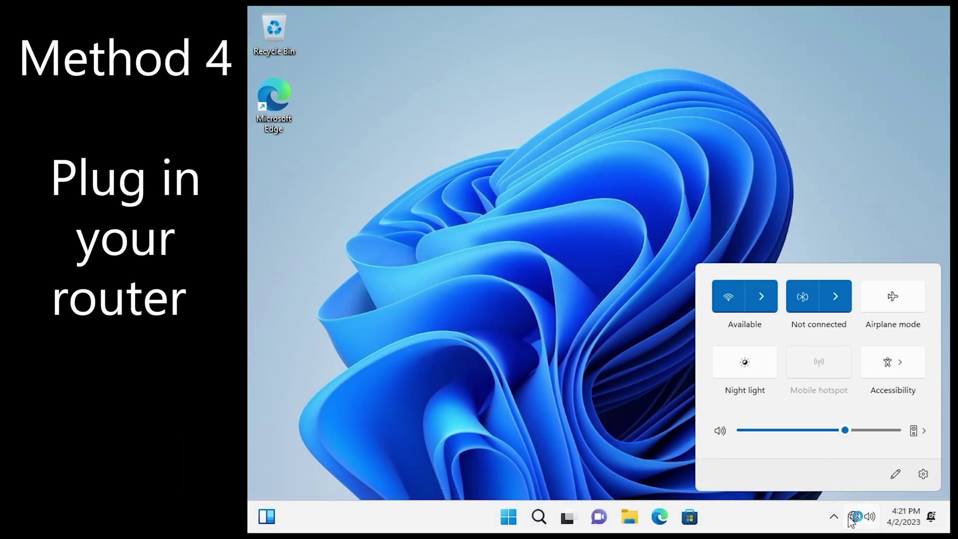
left_click(760, 296)
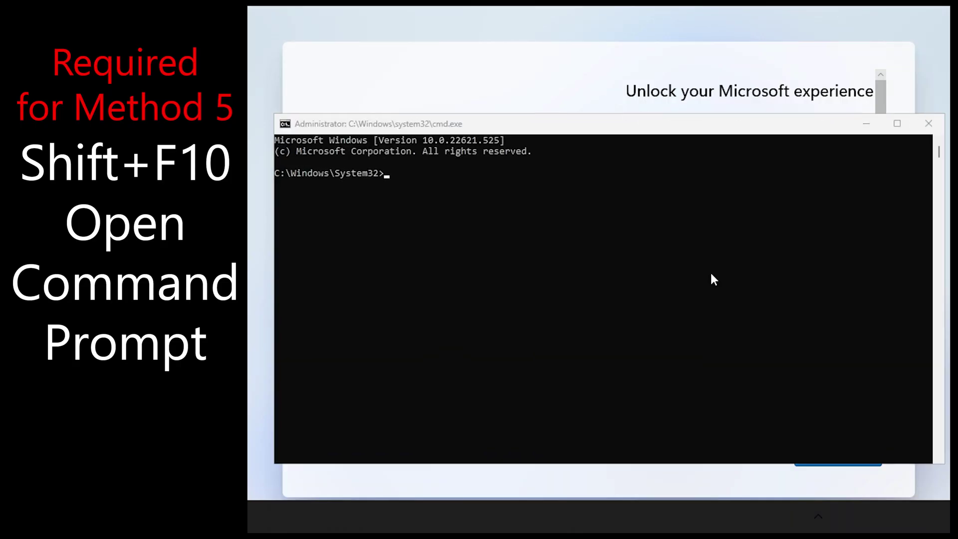
Step: Run ipconfig /release in an administrator console to drop the network, then close it
type("oobe\\BypassNRO.cmd")
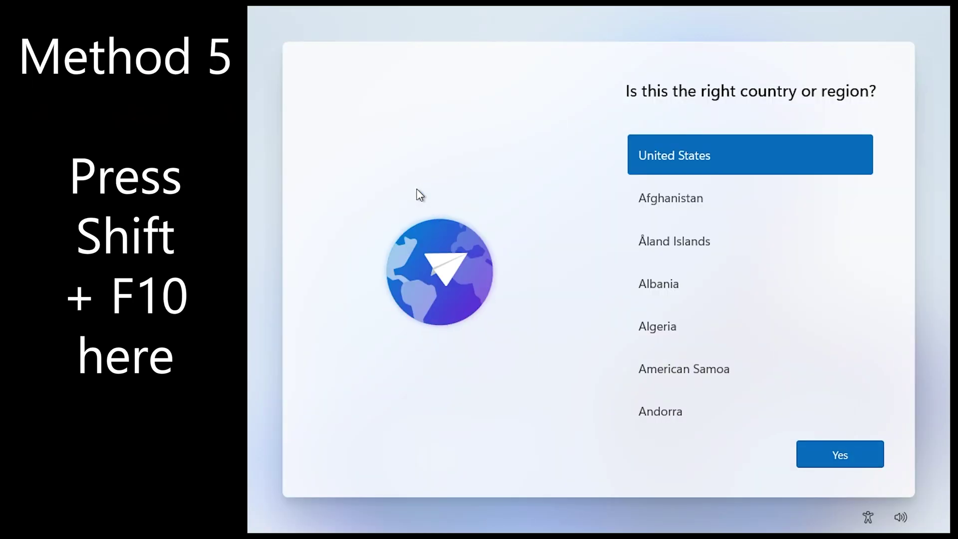
key("shift+F10")
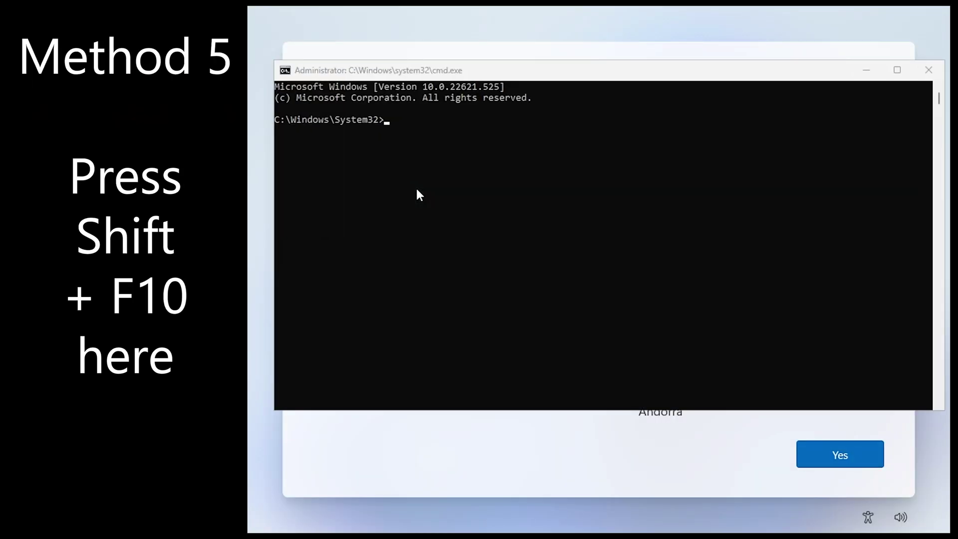
left_click(415, 186)
type("ip")
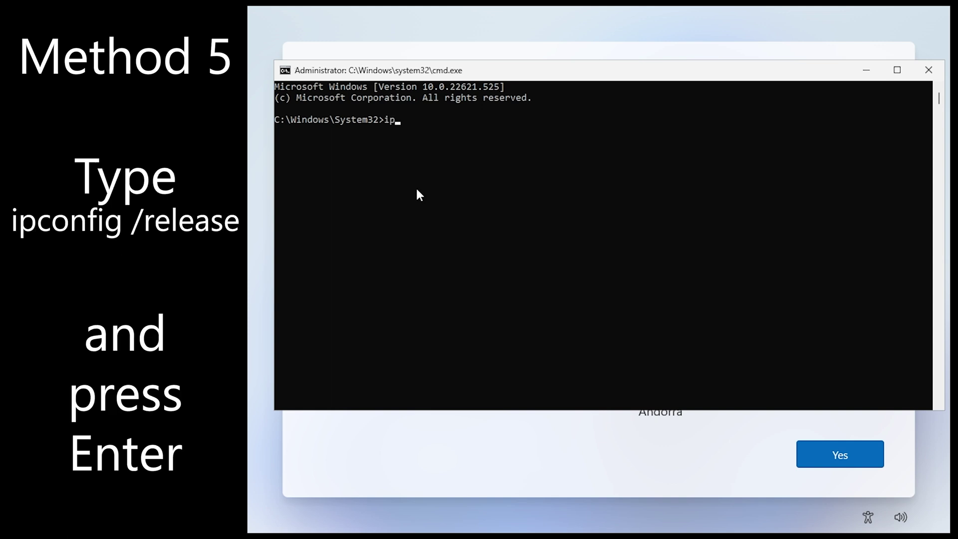
type("config /release")
key("Return")
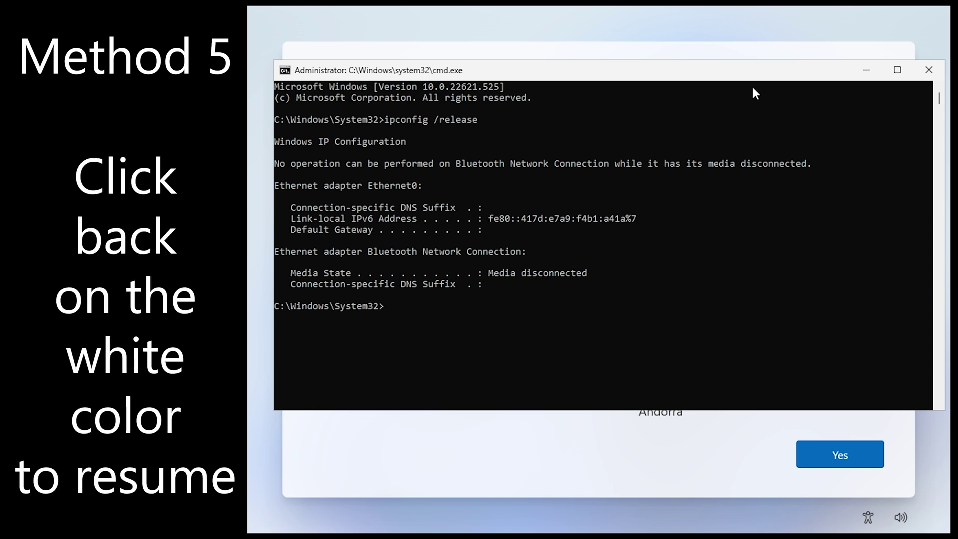
left_click(926, 71)
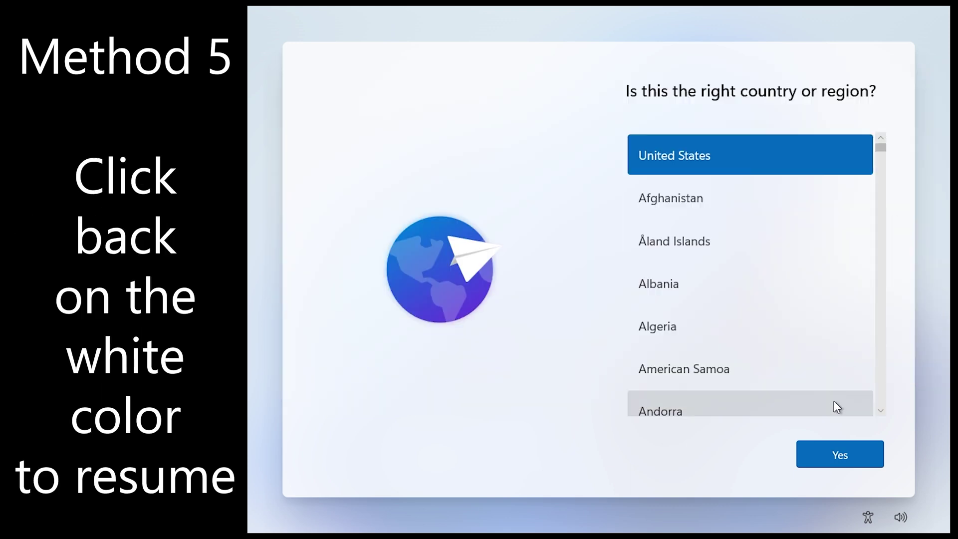
Step: Accept United States as the country and continue offline with limited setup
left_click(828, 452)
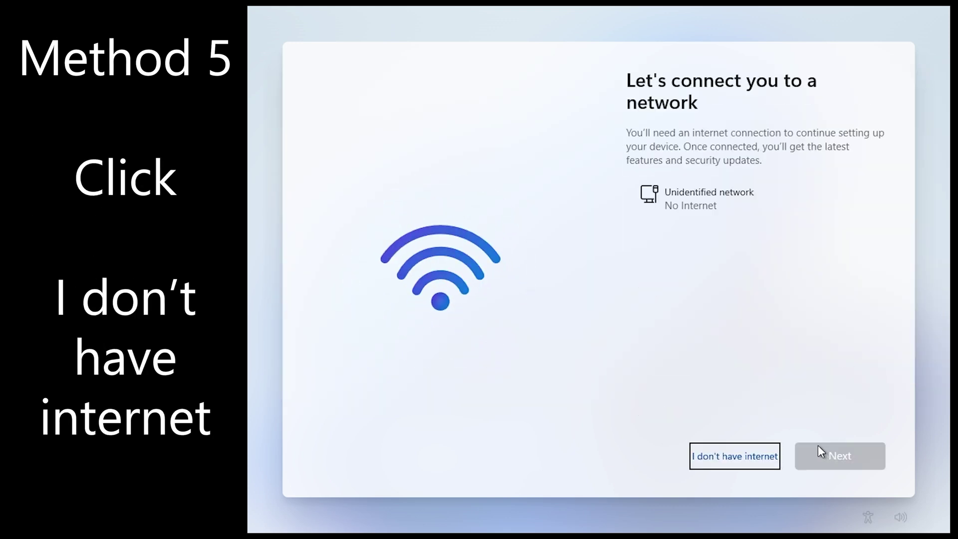
left_click(763, 459)
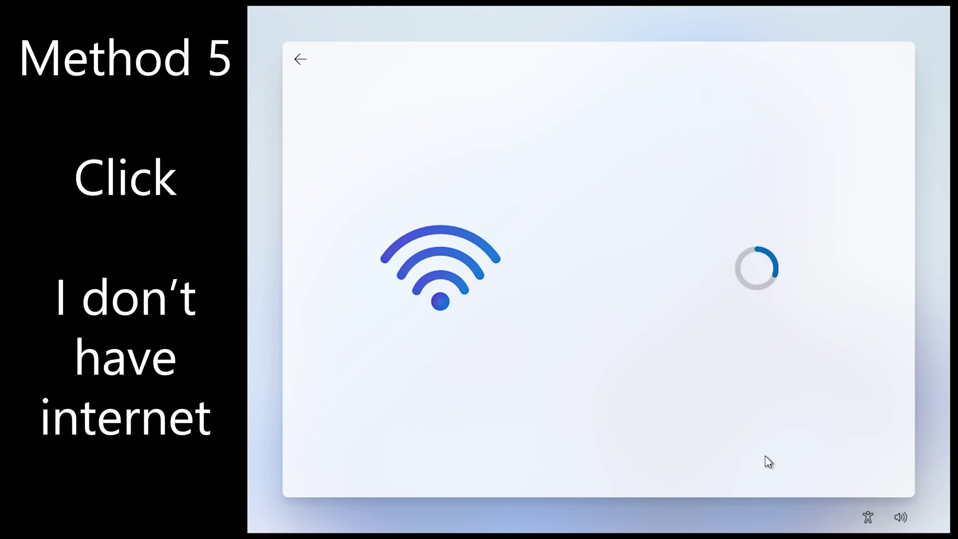
left_click(769, 456)
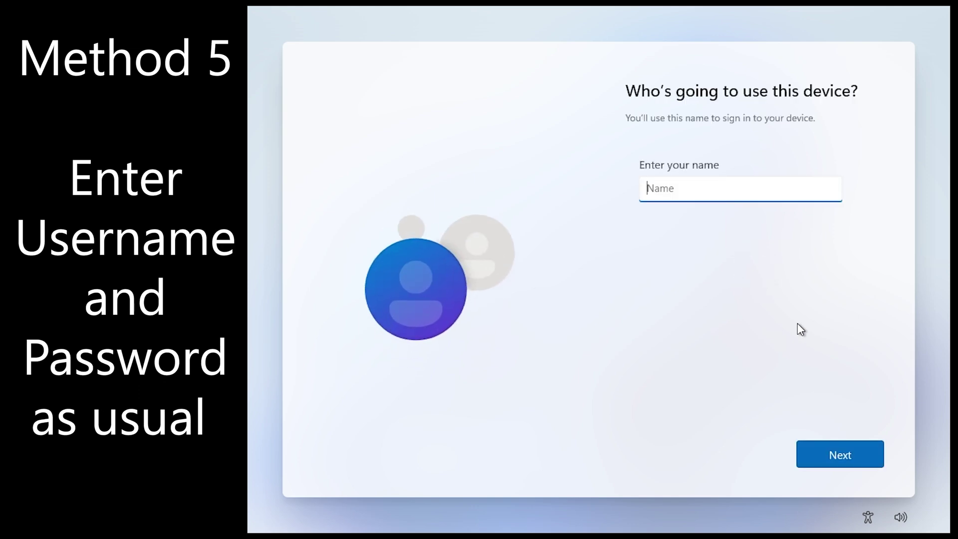
Step: Create the local account User with a blank password
type("User")
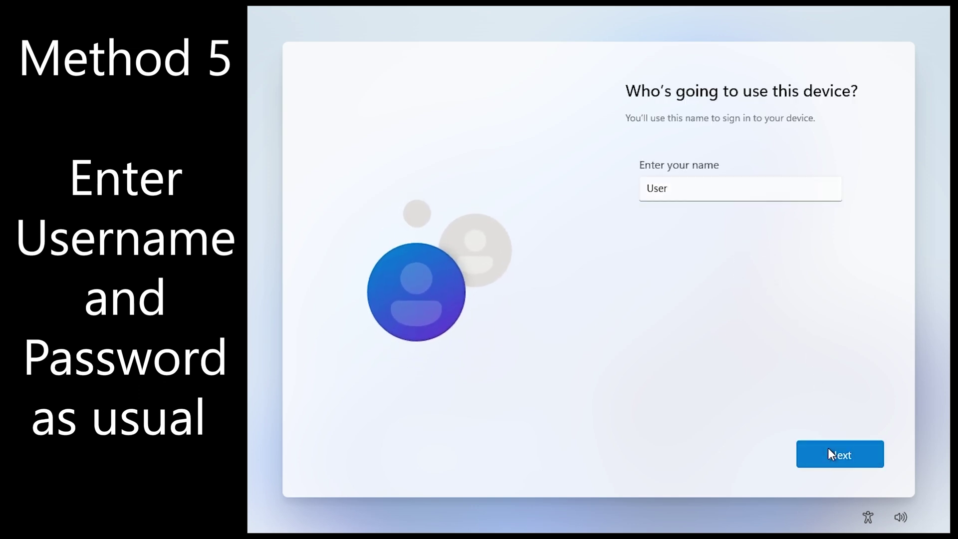
left_click(828, 449)
left_click(828, 448)
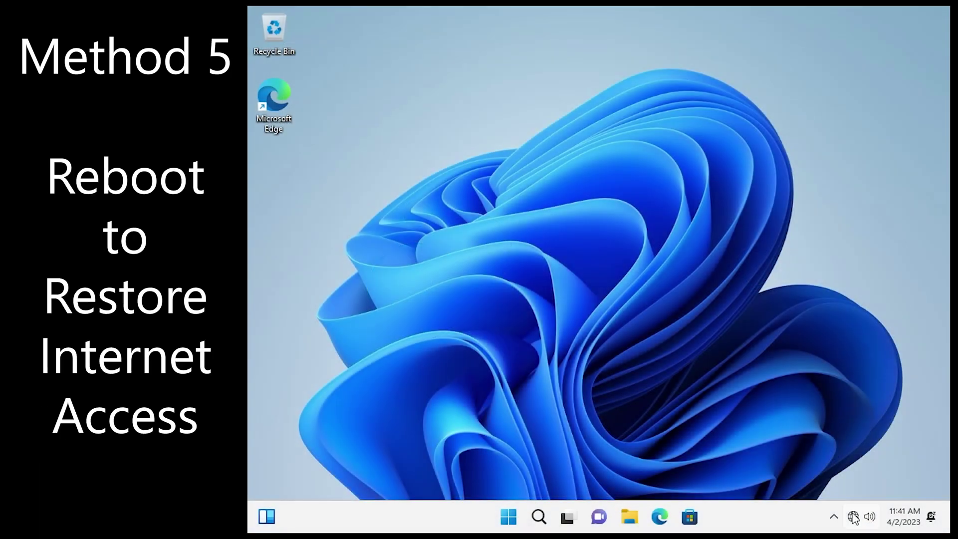
Step: Restart the PC from the desktop's Shut Down Windows dialog using Alt+F4
mouse_move(854, 519)
key("alt+F4")
key("Down")
key("Return")
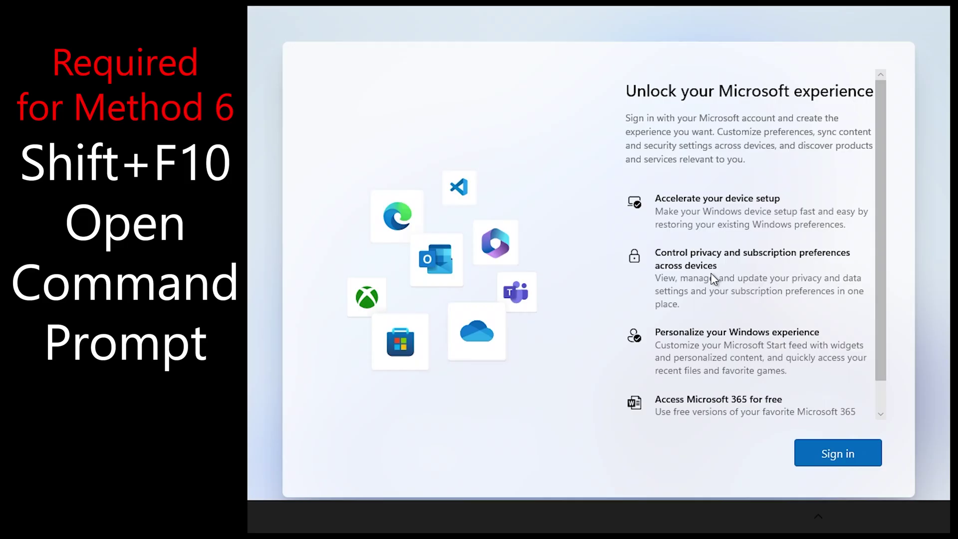
Step: Open a Command Prompt over setup with Shift+F10 and run devmgmt.msc to launch Device Manager
key("shift+F10")
type("oobe\\BypassNRO.cmd")
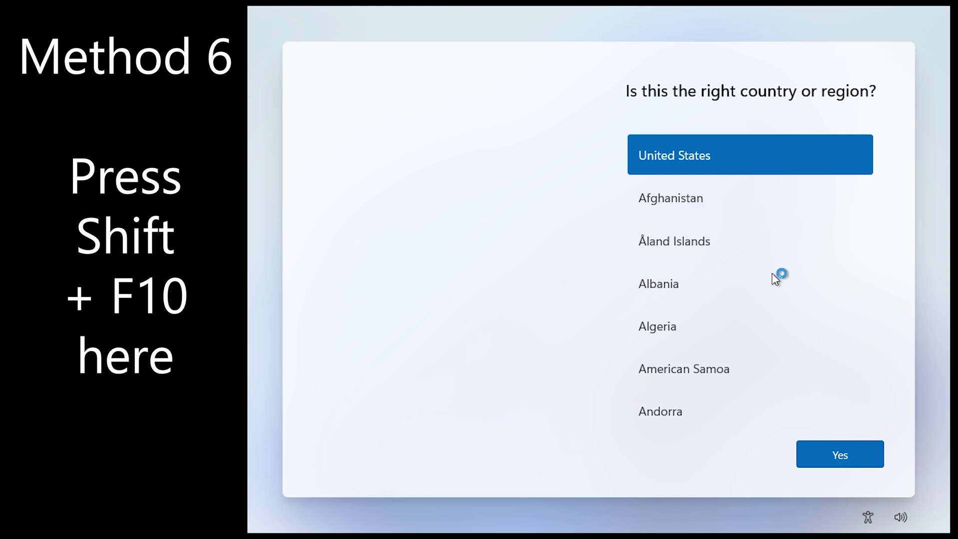
key("shift+F10")
left_click(772, 274)
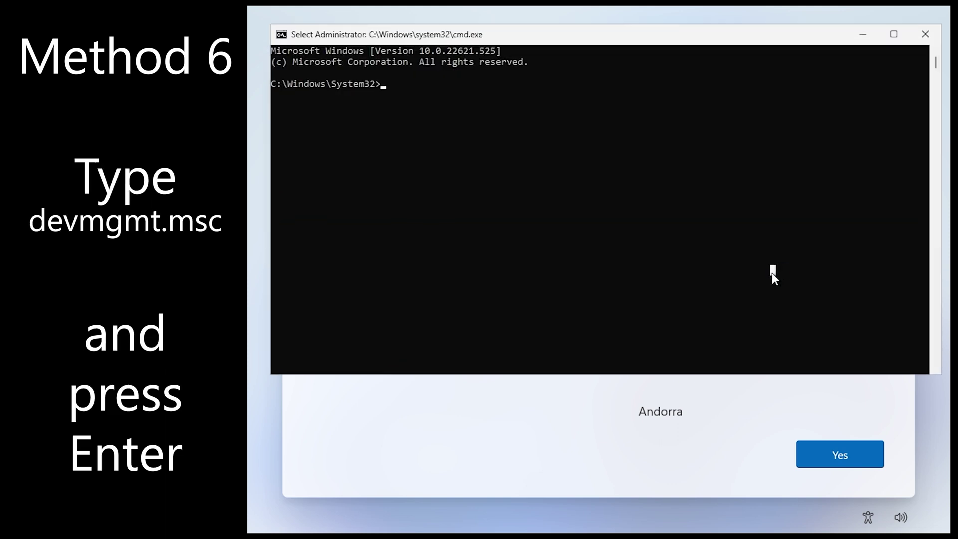
type("devmgmt.msc")
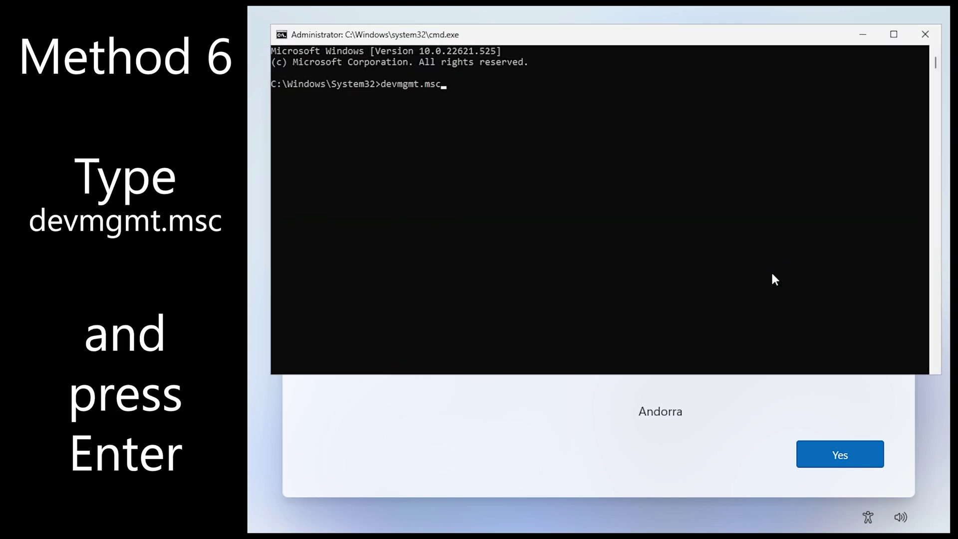
key("Return")
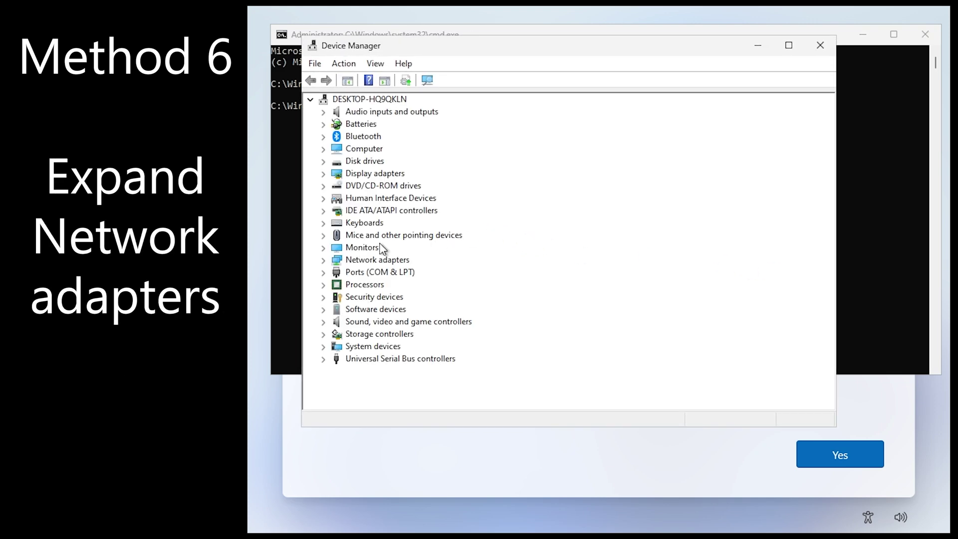
Step: Disable the Bluetooth PAN device and the Intel 82574L adapter under Network adapters, then return to setup
double_click(372, 260)
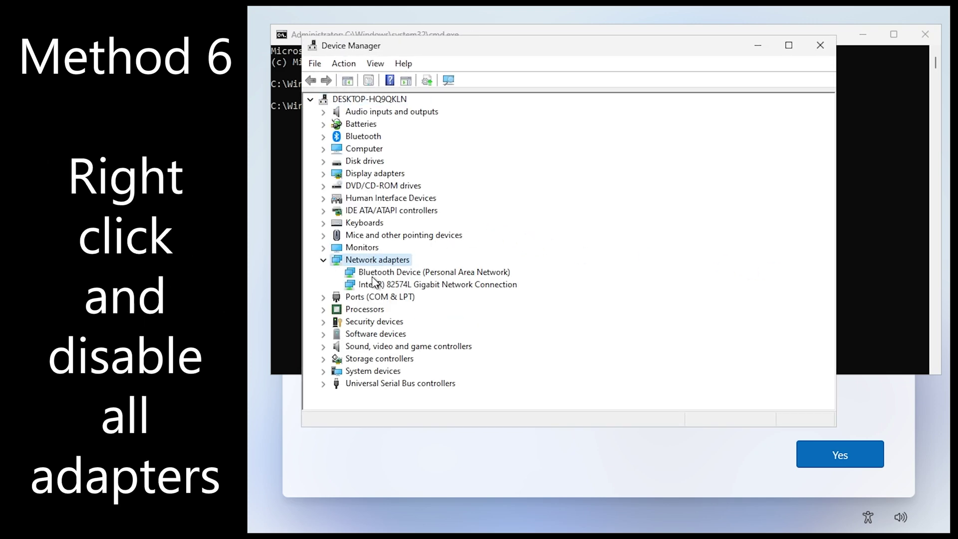
left_click(374, 276)
right_click(373, 277)
left_click(396, 300)
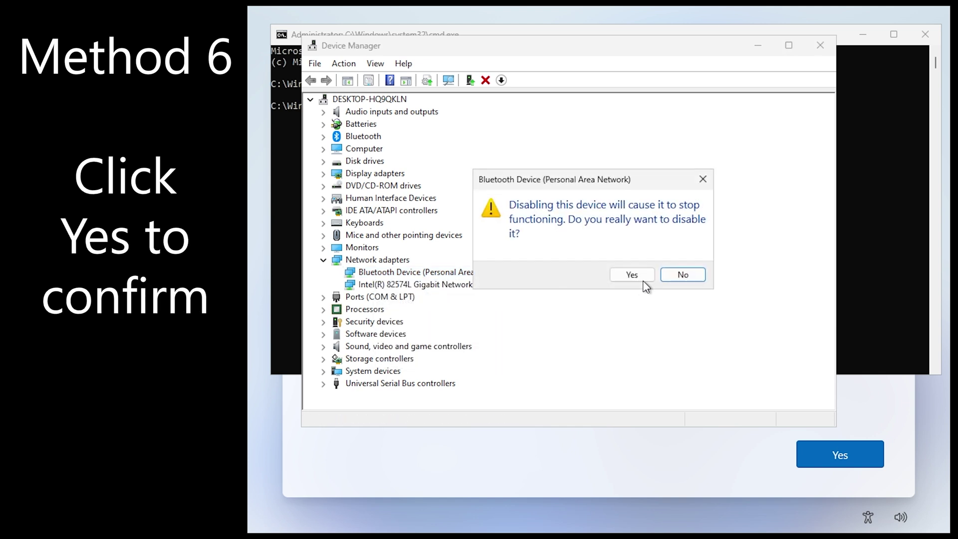
left_click(630, 272)
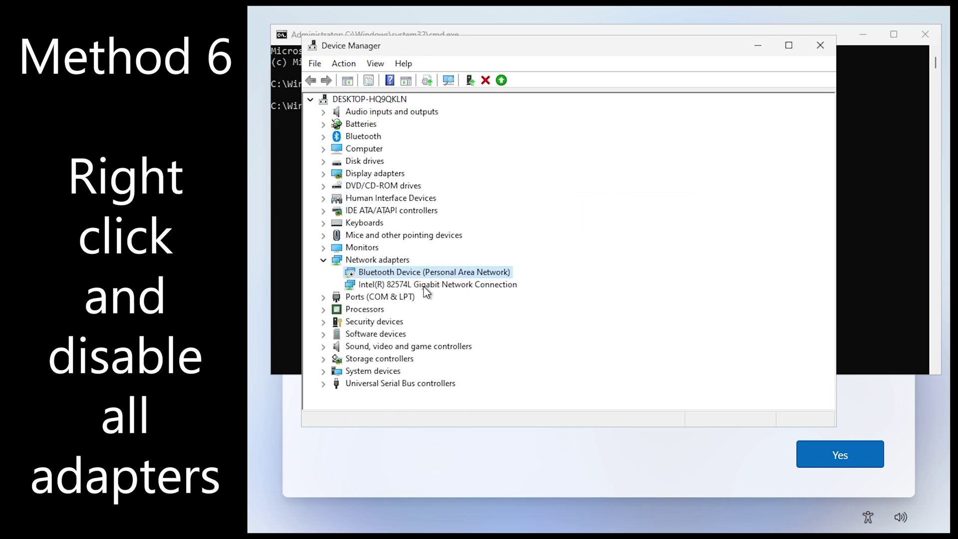
right_click(425, 285)
left_click(472, 310)
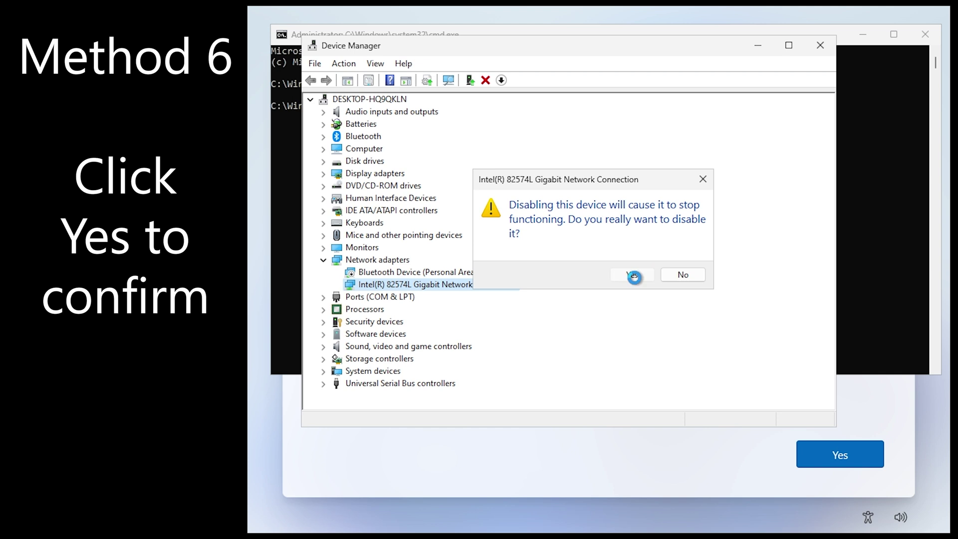
left_click(633, 274)
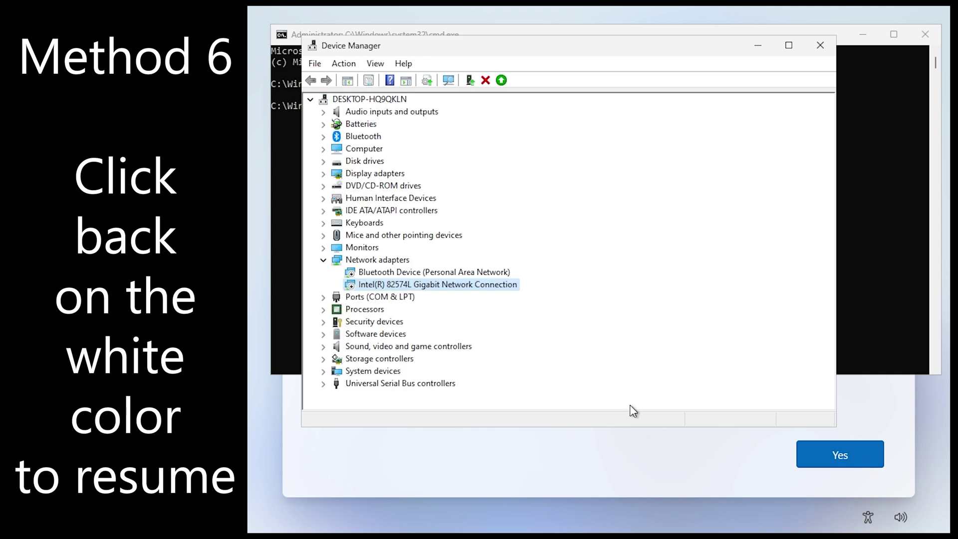
left_click(650, 453)
Step: Accept the country, choose I don't have internet, and continue with limited setup
left_click(840, 454)
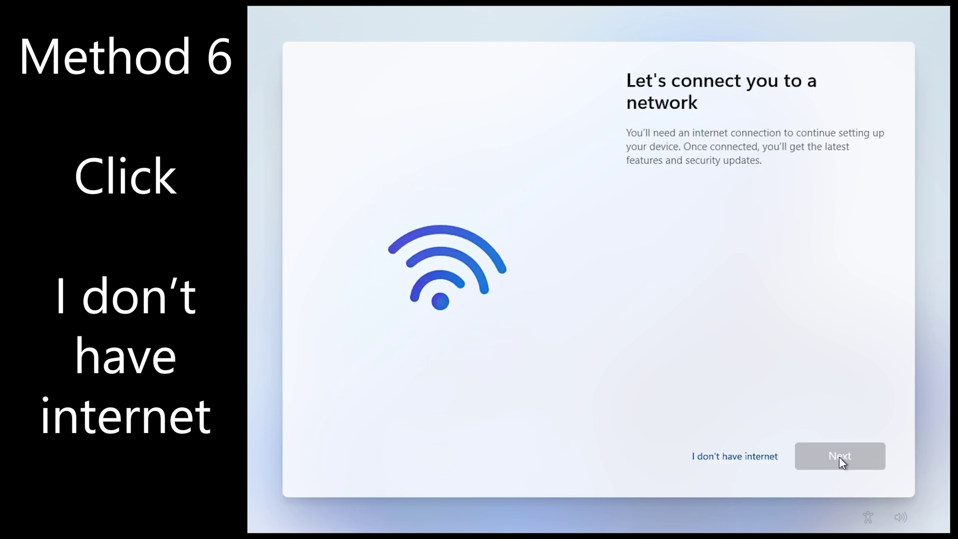
left_click(780, 457)
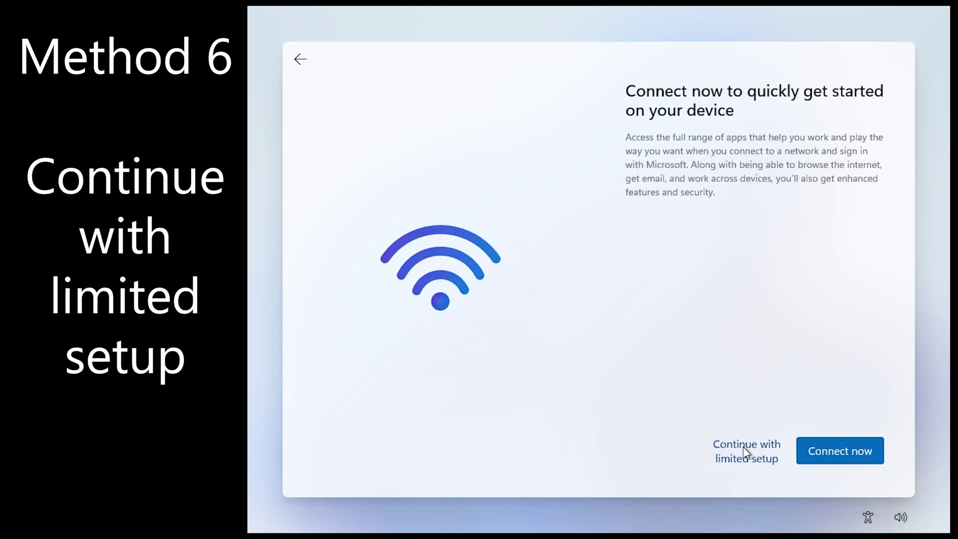
left_click(743, 446)
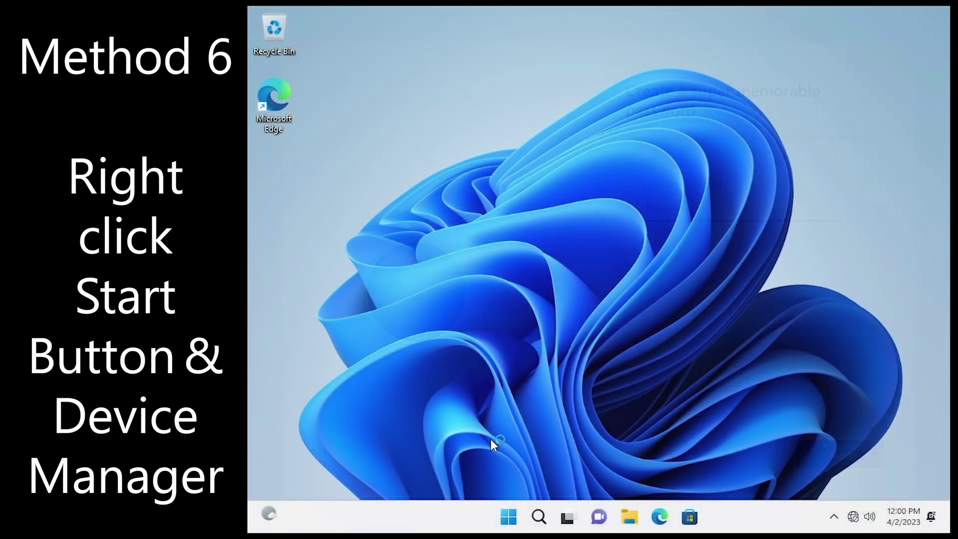
Step: Re-enable the Bluetooth and Intel adapters in Device Manager, close it, and load YouTube
right_click(511, 515)
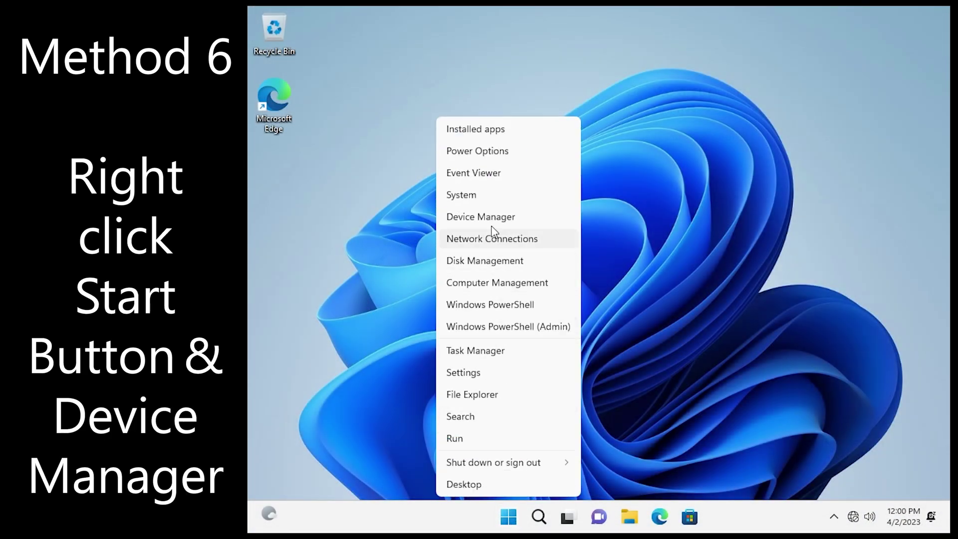
left_click(490, 220)
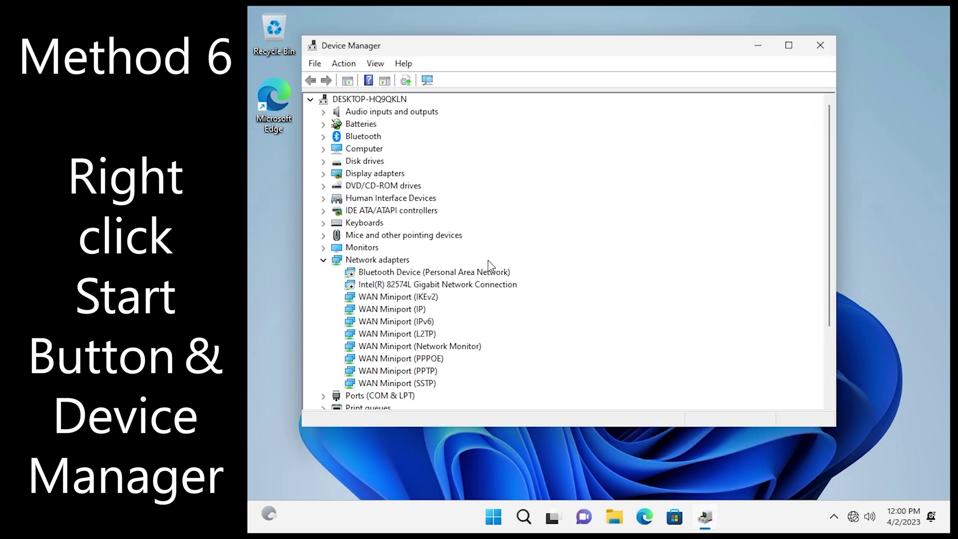
right_click(469, 273)
left_click(501, 295)
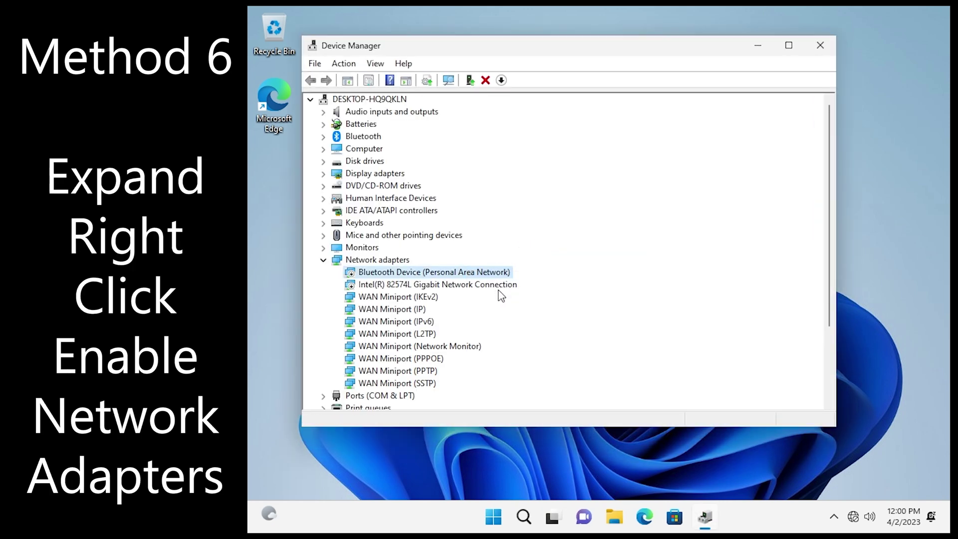
right_click(483, 283)
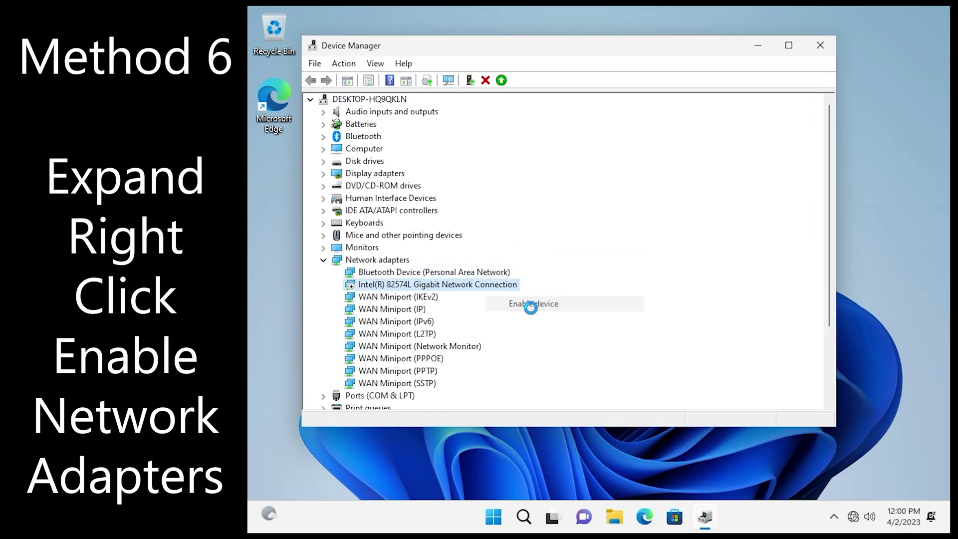
left_click(828, 55)
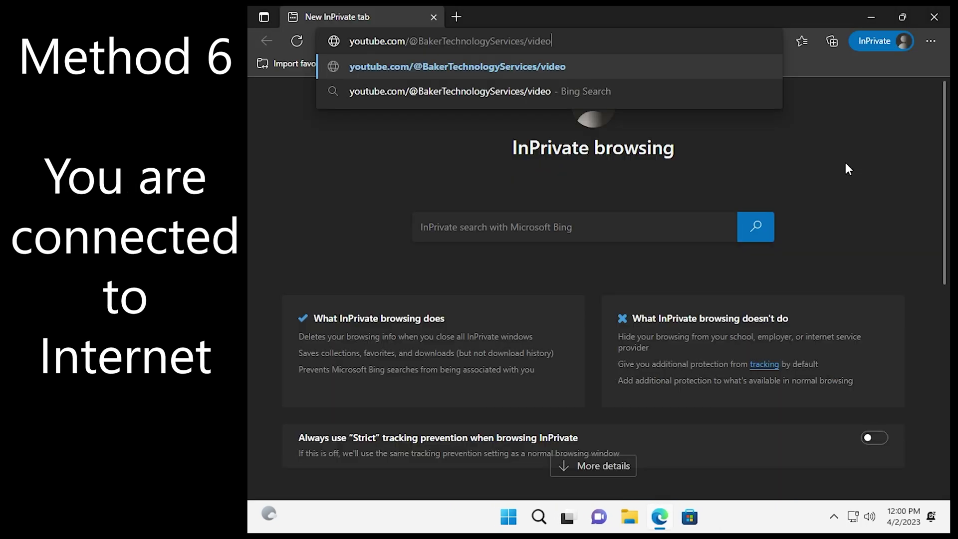
key("Return")
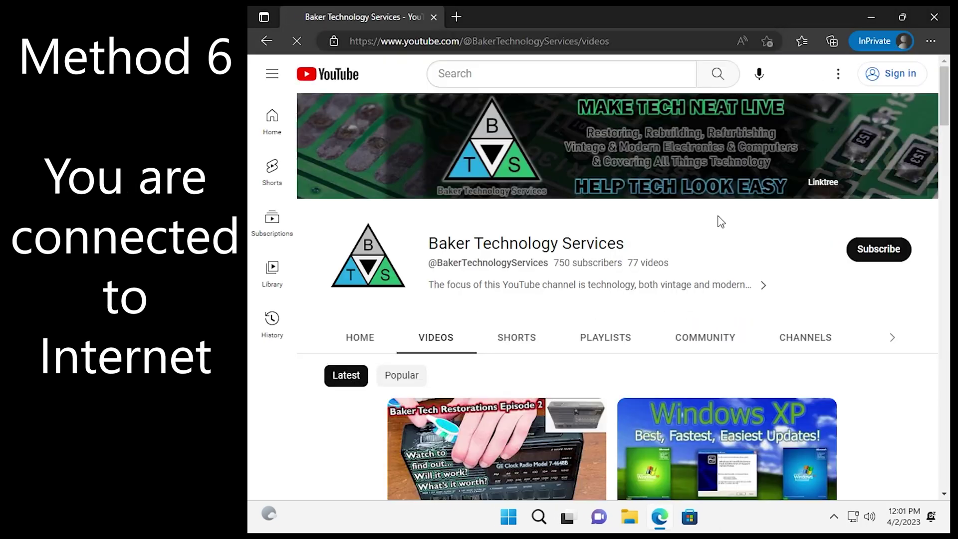
Step: Scroll the YouTube channel's Videos page in Edge to confirm the connection works
scroll(449, 349, "down", 4)
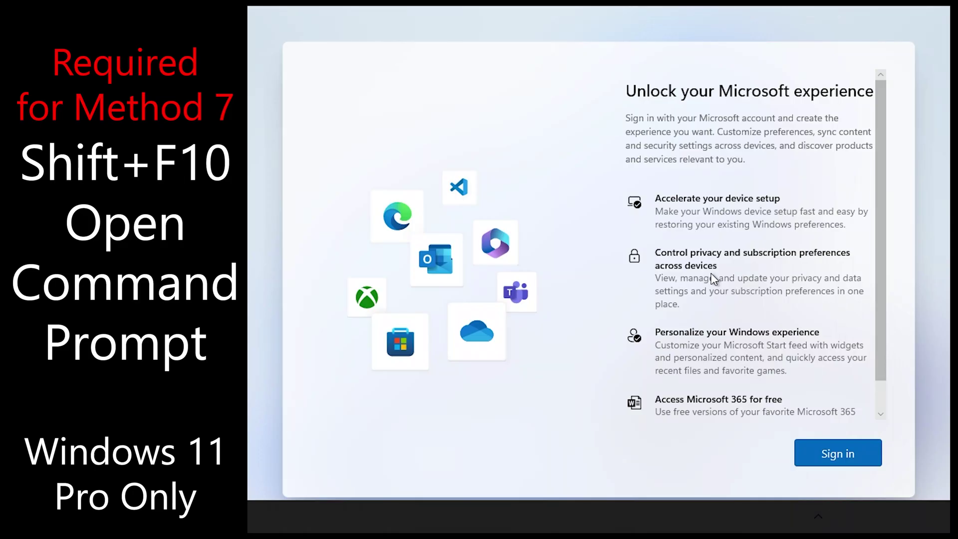
Step: Run oobe\BypassNRO.cmd from a Shift+F10 Command Prompt to restart setup offline
key("shift+F10")
type("oobe\\BypassNRO.cmd")
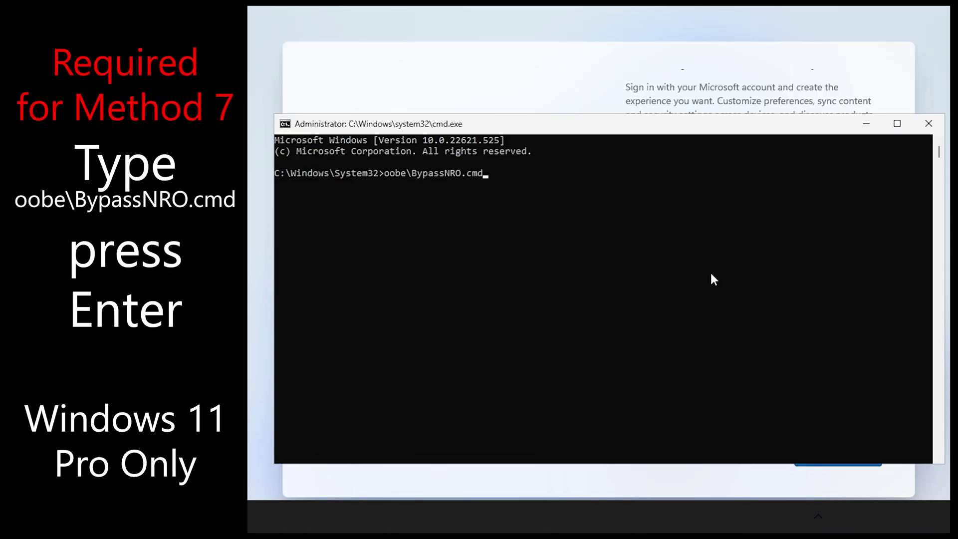
key("Return")
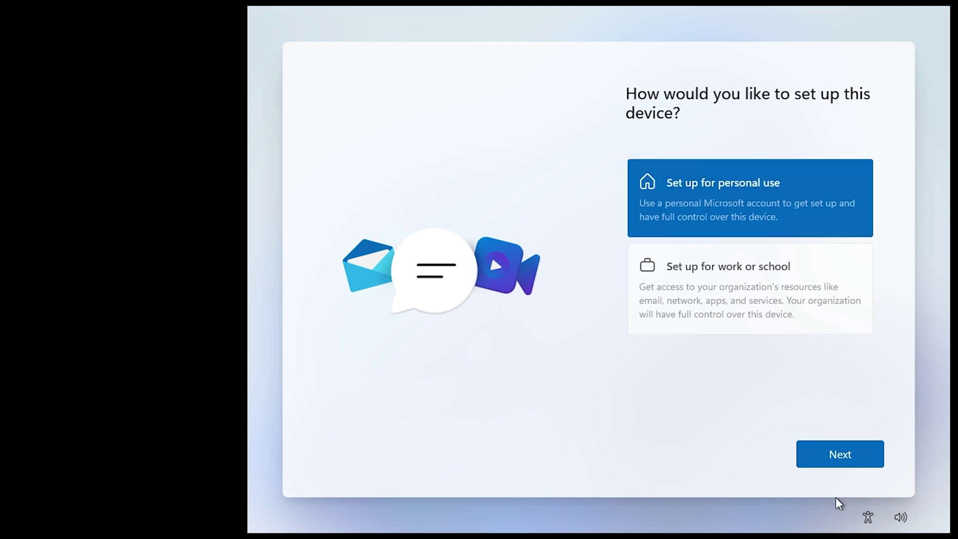
Step: Pick the setup type and choose Sign-in options > Domain join instead of entering an email
left_click(831, 465)
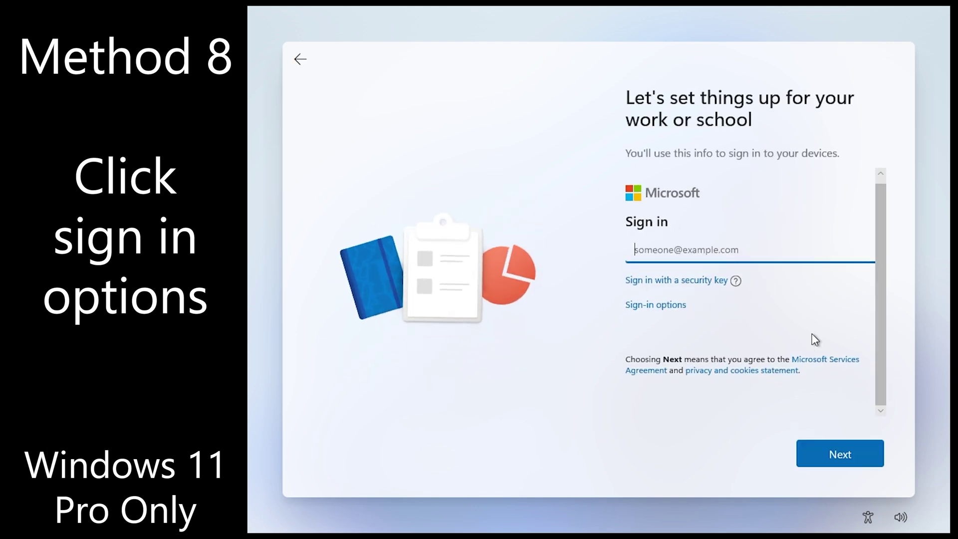
left_click(831, 446)
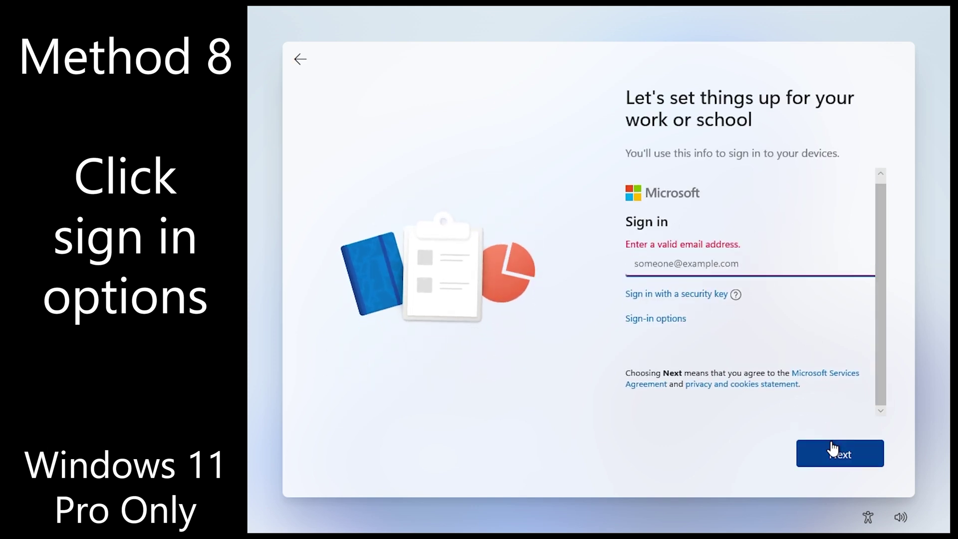
left_click(675, 320)
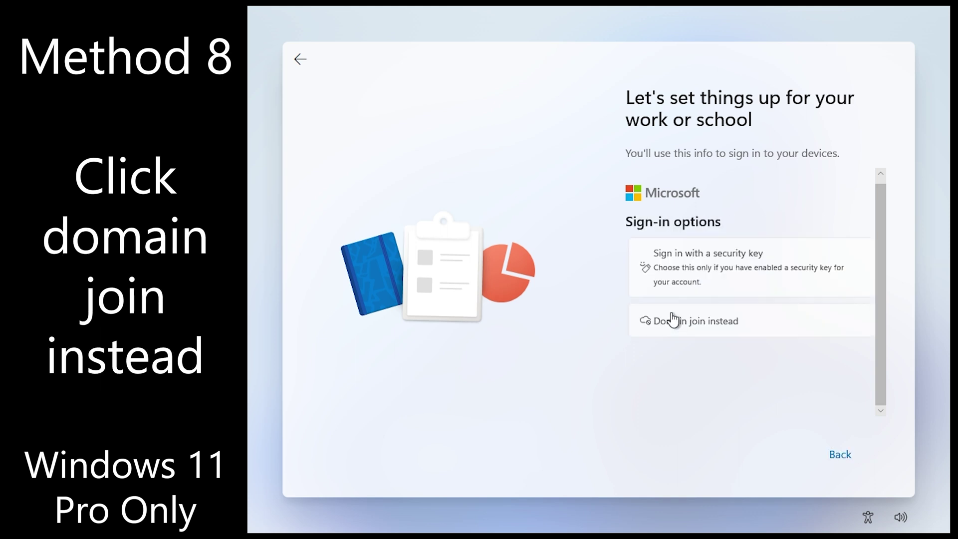
left_click(690, 320)
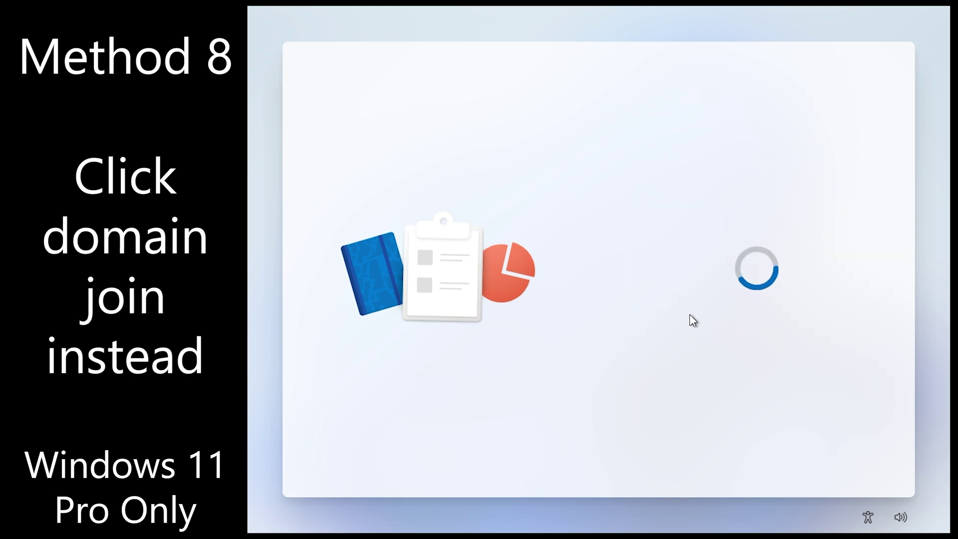
Step: Name the local account User and continue past the password page to reach the desktop
type("U")
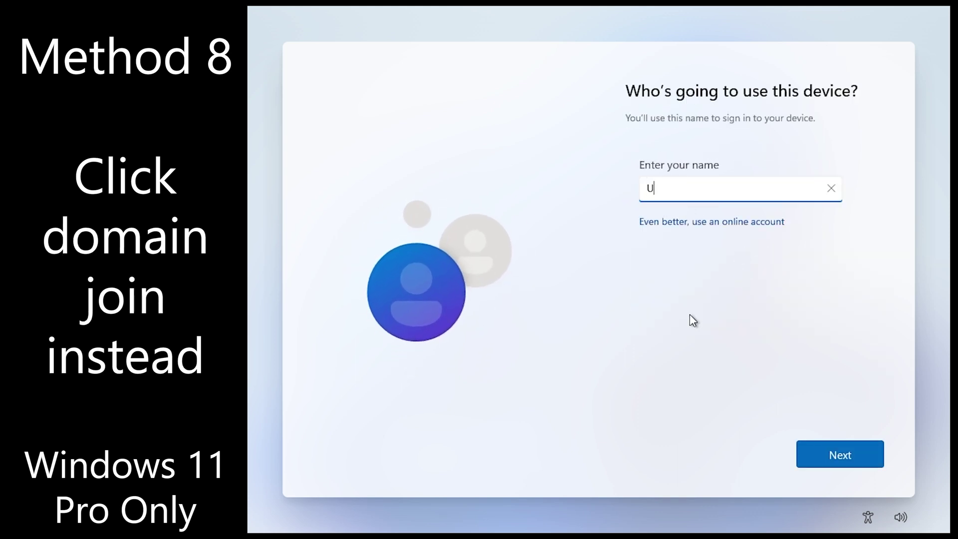
type("ser")
key("Return")
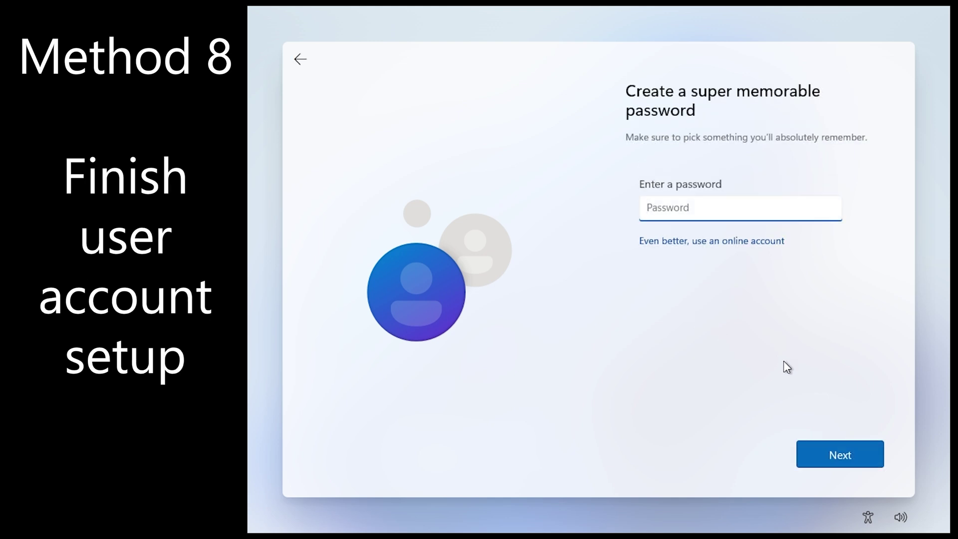
left_click(846, 456)
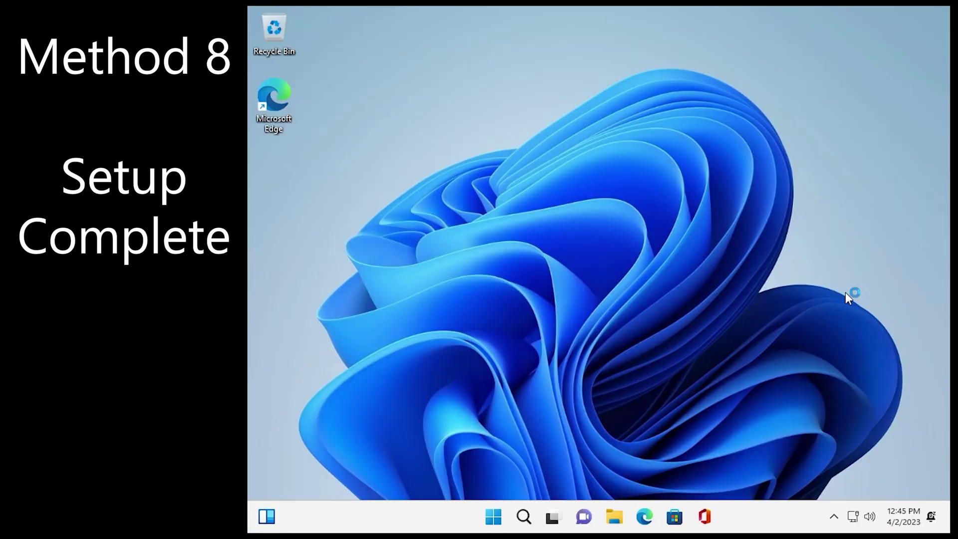